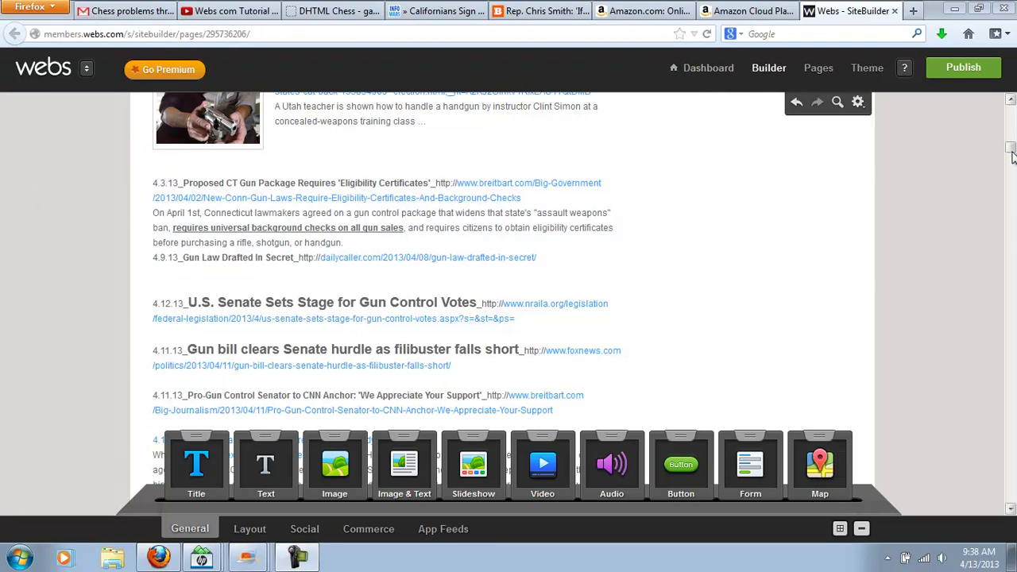
# Scroll back to the top of the homepage to reveal the empty block under the navigation bar
pyautogui.moveTo(1010, 149); pyautogui.dragTo(1010, 114)
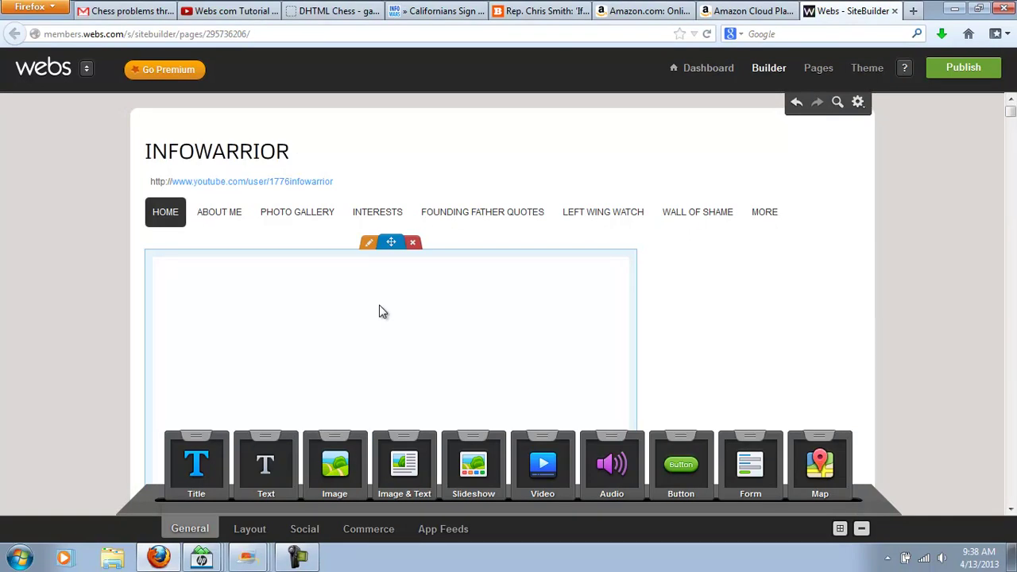
pyautogui.scroll(-2, 379, 311)
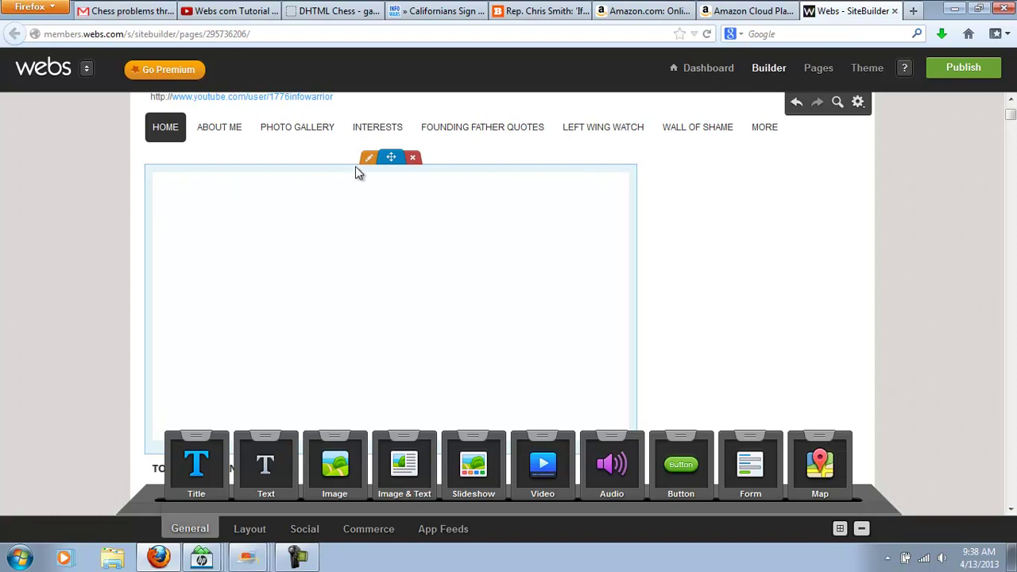
pyautogui.scroll(-2, 334, 244)
pyautogui.scroll(2, 334, 245)
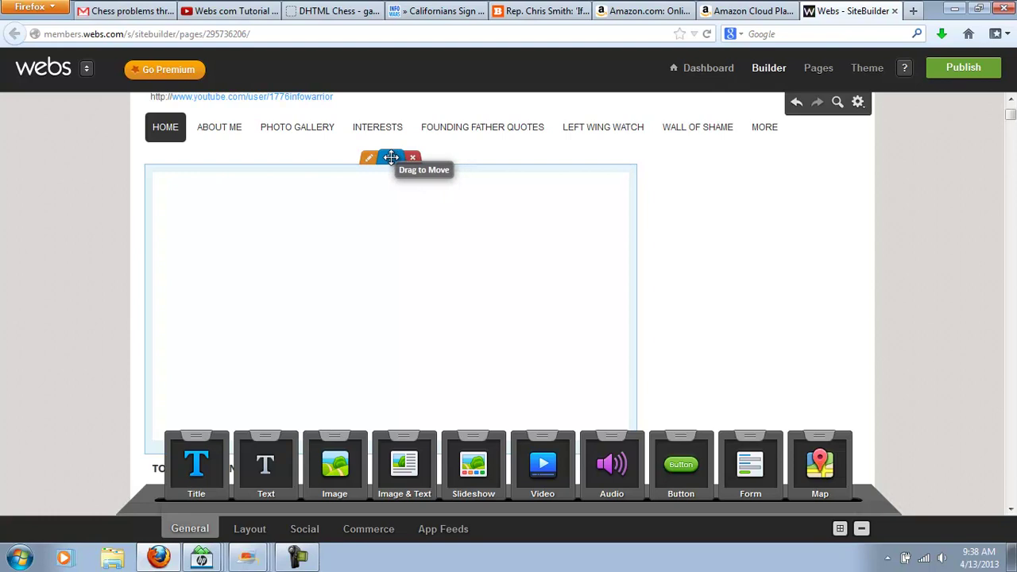
# Drag the empty block down among the news posts, after the Obama Booed post
pyautogui.moveTo(391, 156); pyautogui.dragTo(410, 487)
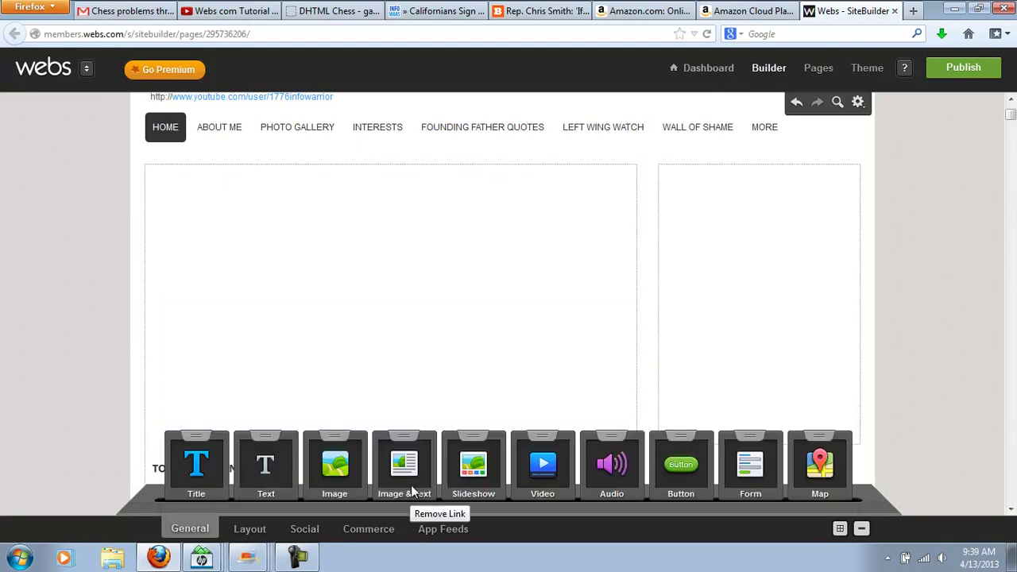
pyautogui.moveTo(205, 461); pyautogui.dragTo(246, 248)
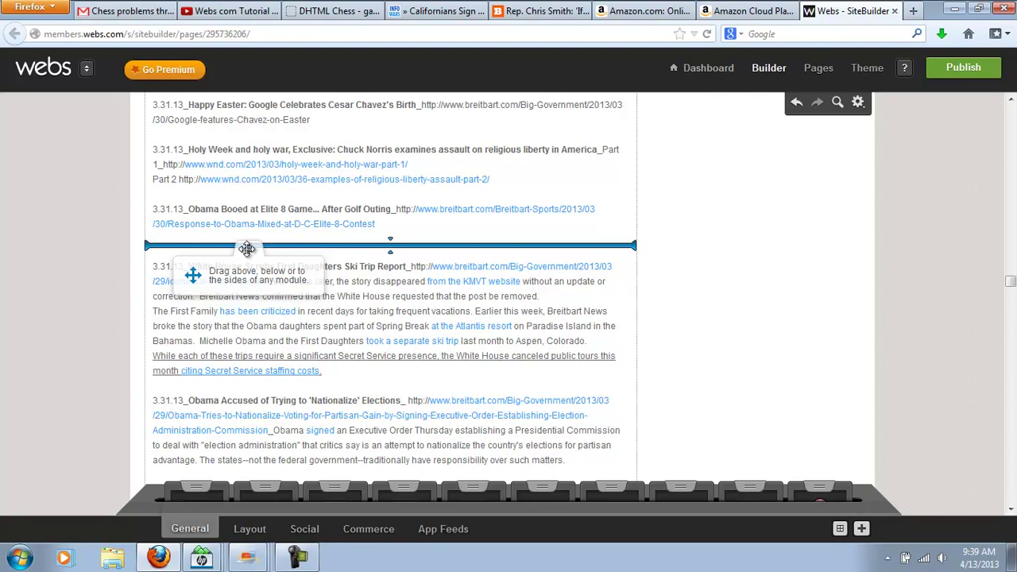
pyautogui.moveTo(246, 249); pyautogui.dragTo(290, 264)
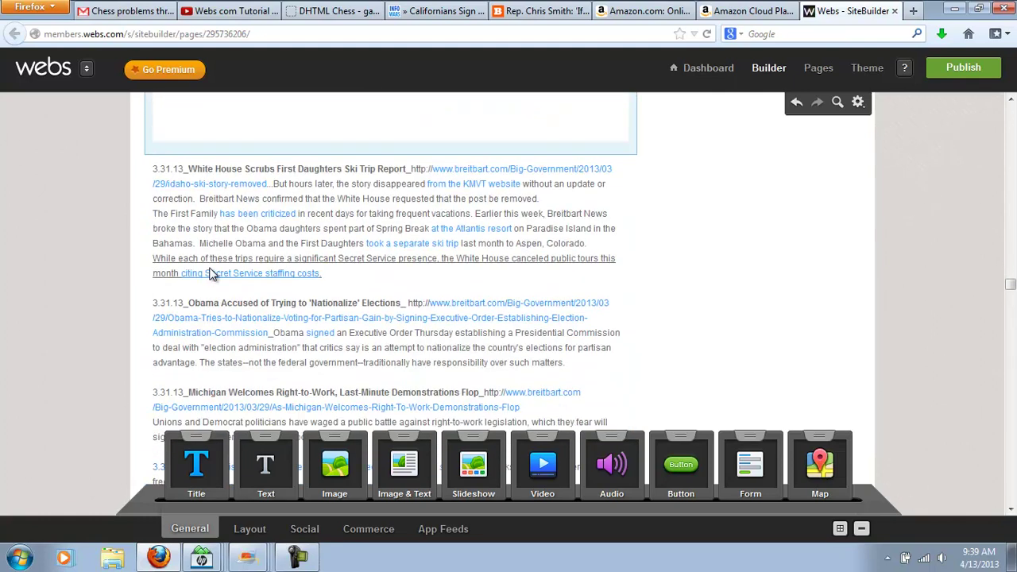
# Move the empty block again, dropping it above the Top Links of Interest module
pyautogui.scroll(15, 210, 274)
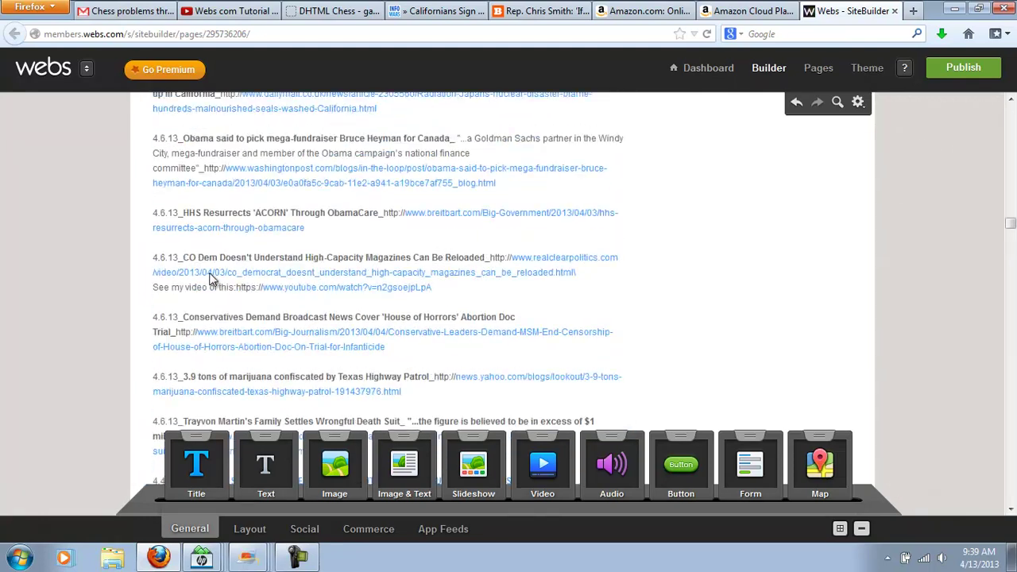
pyautogui.scroll(15, 210, 276)
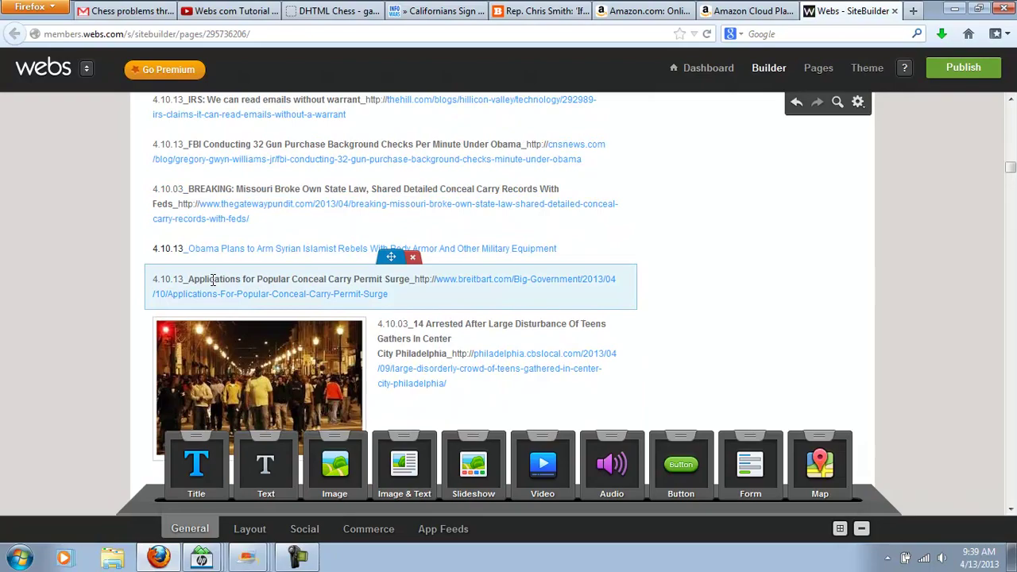
pyautogui.scroll(15, 214, 282)
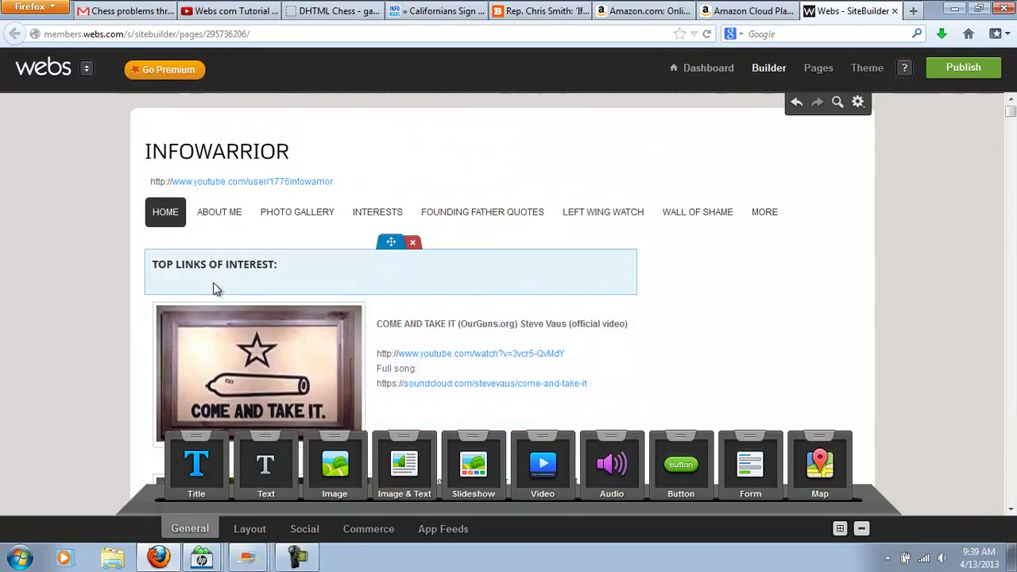
pyautogui.scroll(-15, 213, 283)
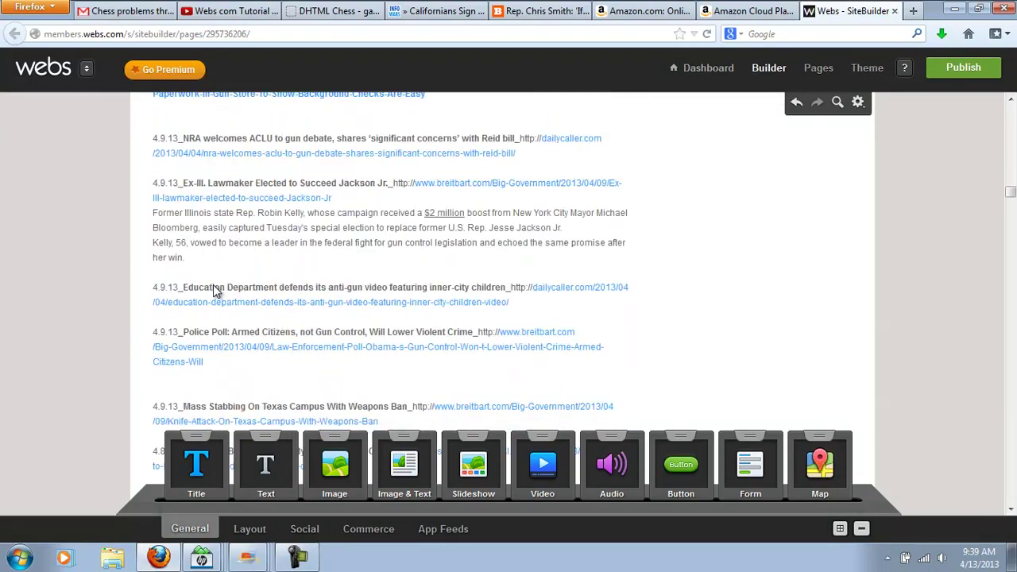
pyautogui.scroll(-15, 213, 284)
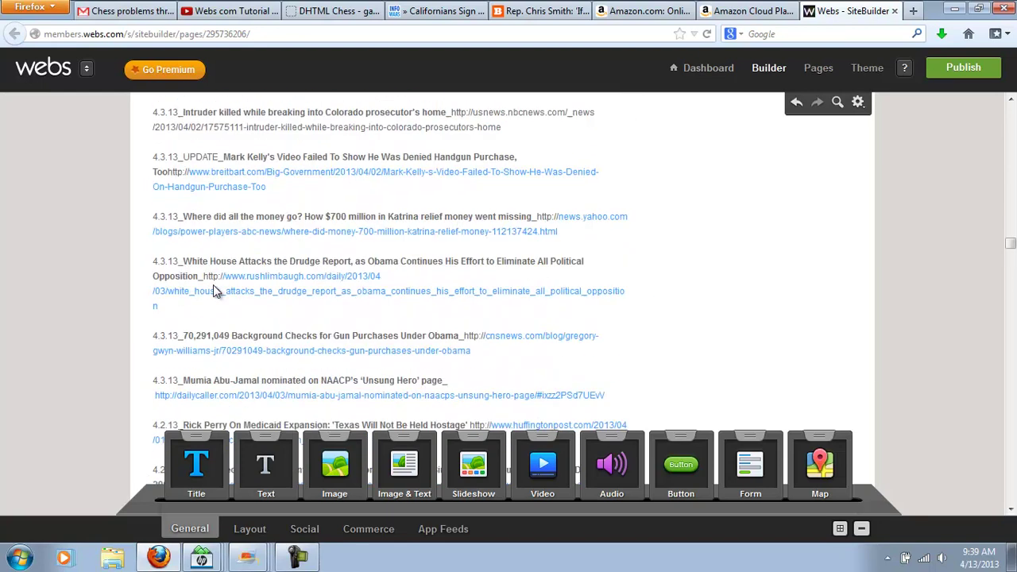
pyautogui.scroll(-10, 213, 288)
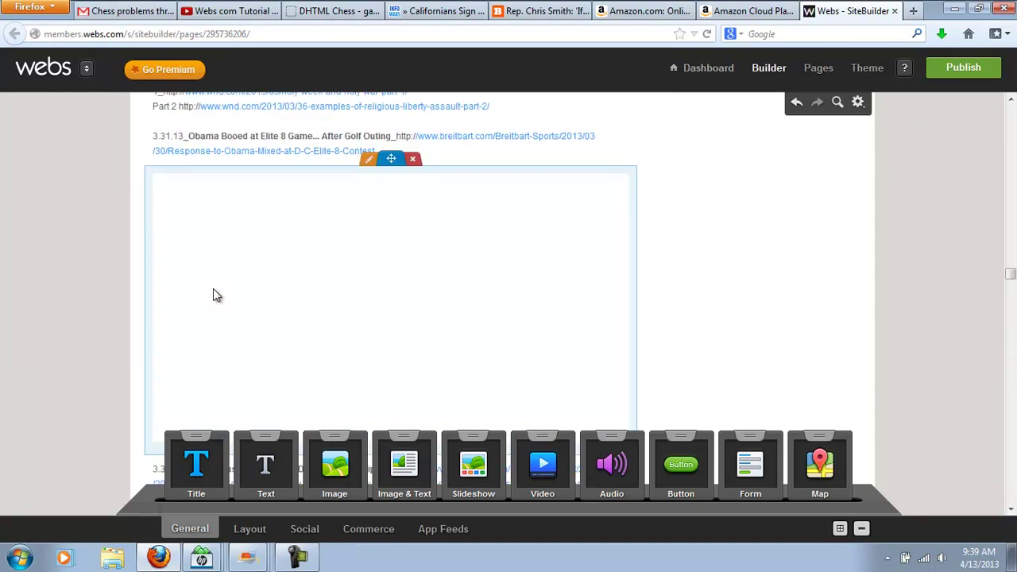
pyautogui.moveTo(391, 160); pyautogui.dragTo(324, 263)
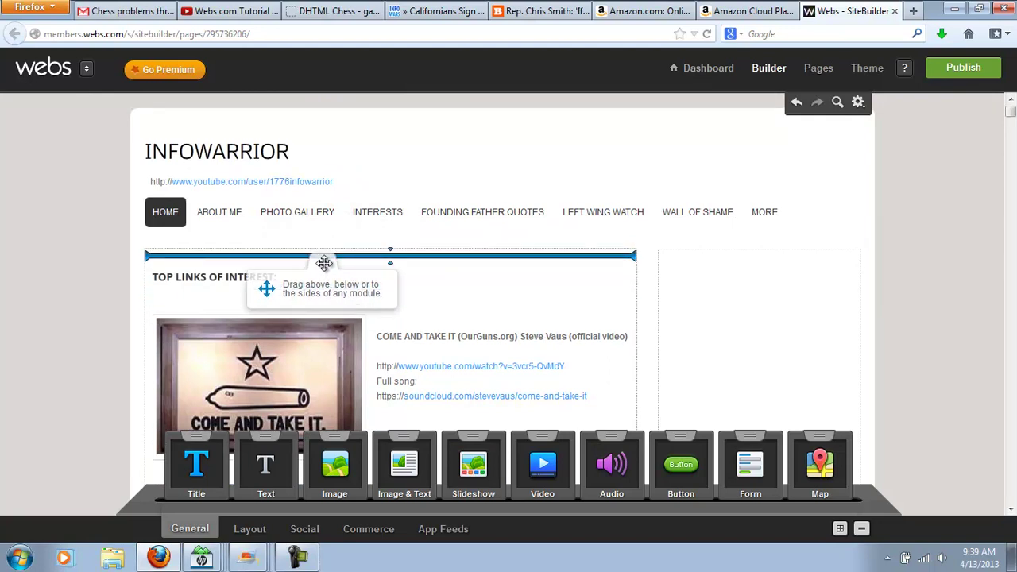
pyautogui.moveTo(324, 263); pyautogui.dragTo(324, 267)
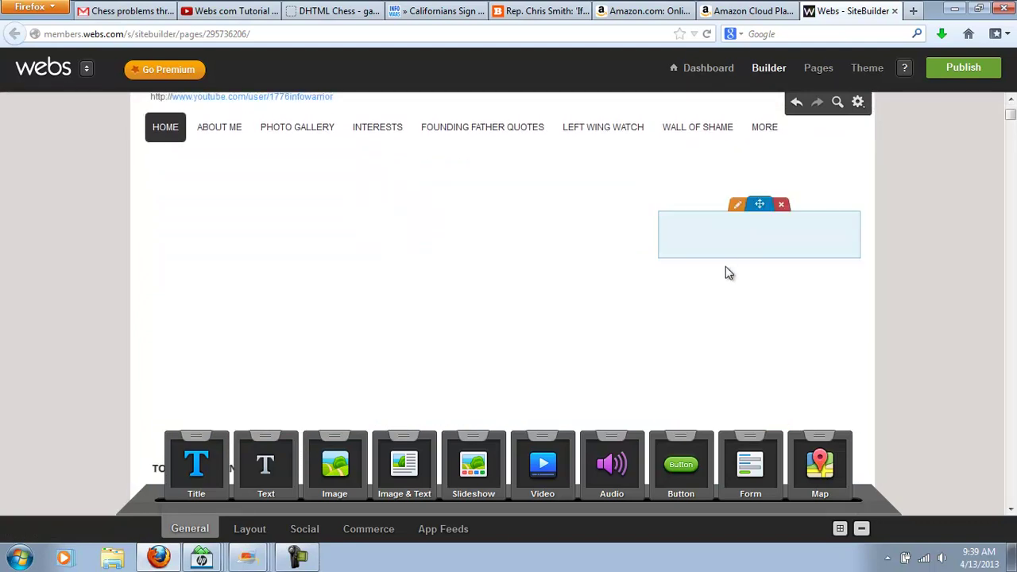
# Move the embedded block into the main column and review its Custom HTML without changes
pyautogui.moveTo(733, 314); pyautogui.dragTo(96, 159)
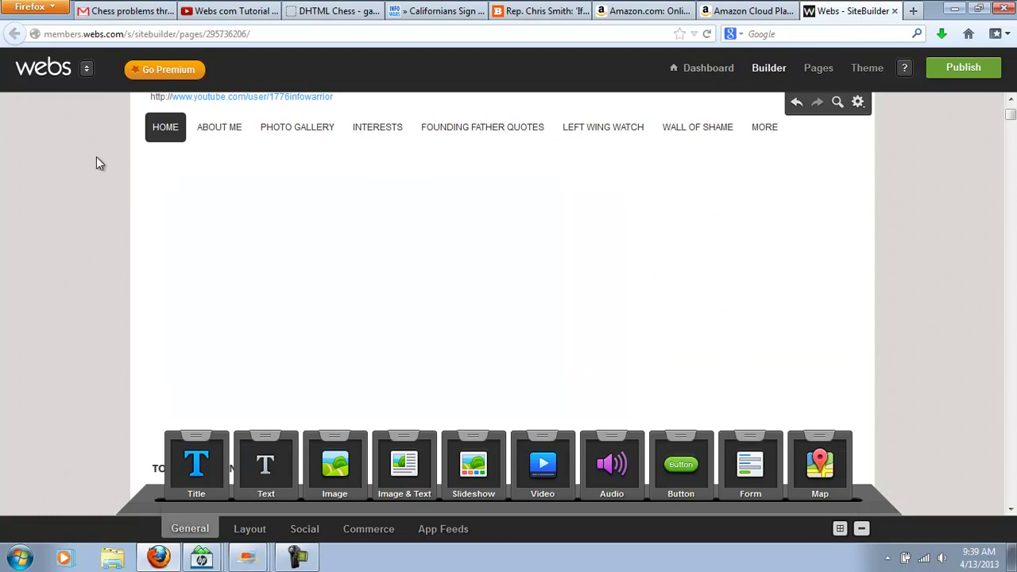
pyautogui.click(370, 162)
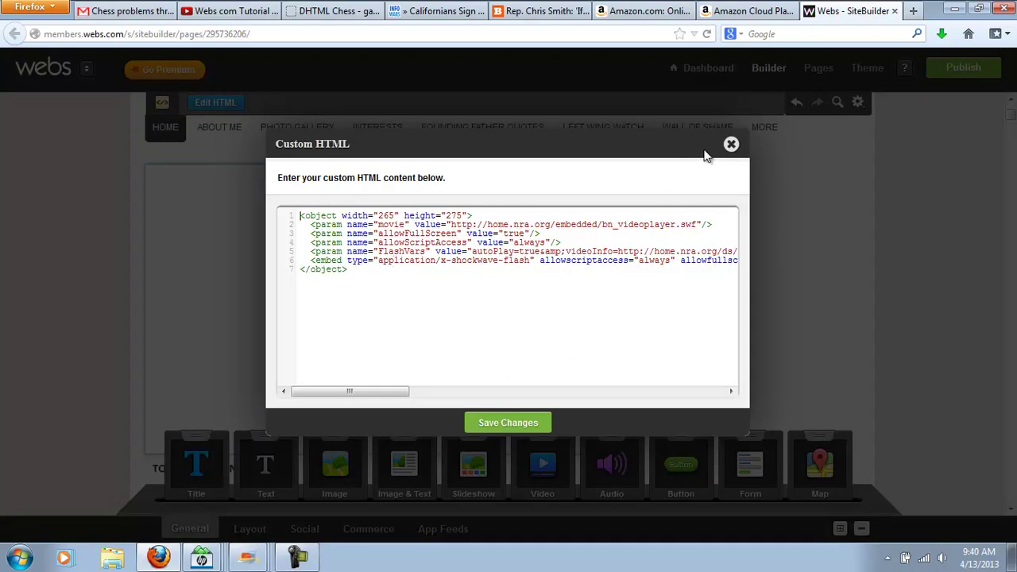
pyautogui.click(731, 144)
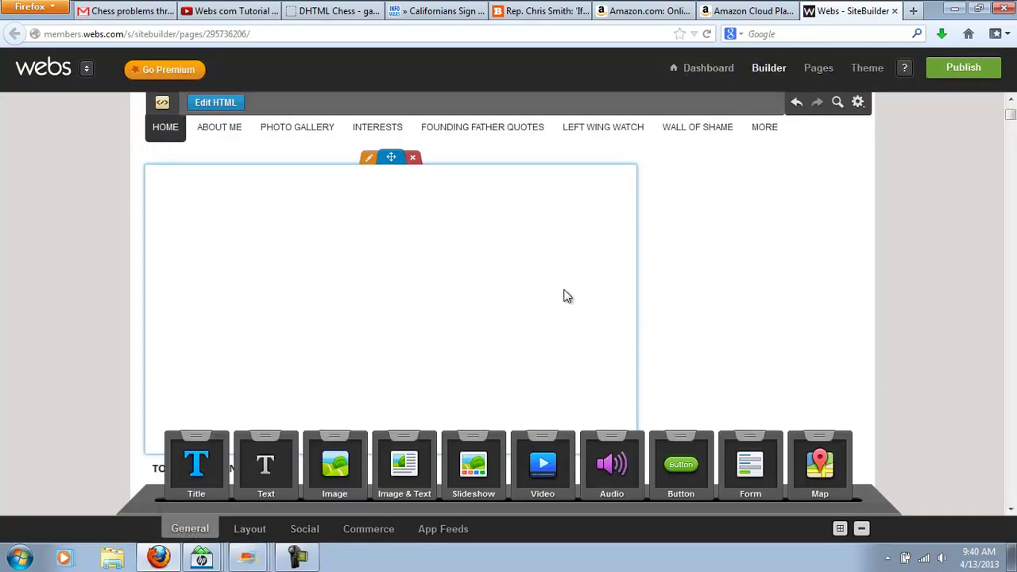
# Scroll down to the Proposed CT Gun Package post
pyautogui.scroll(-5, 496, 244)
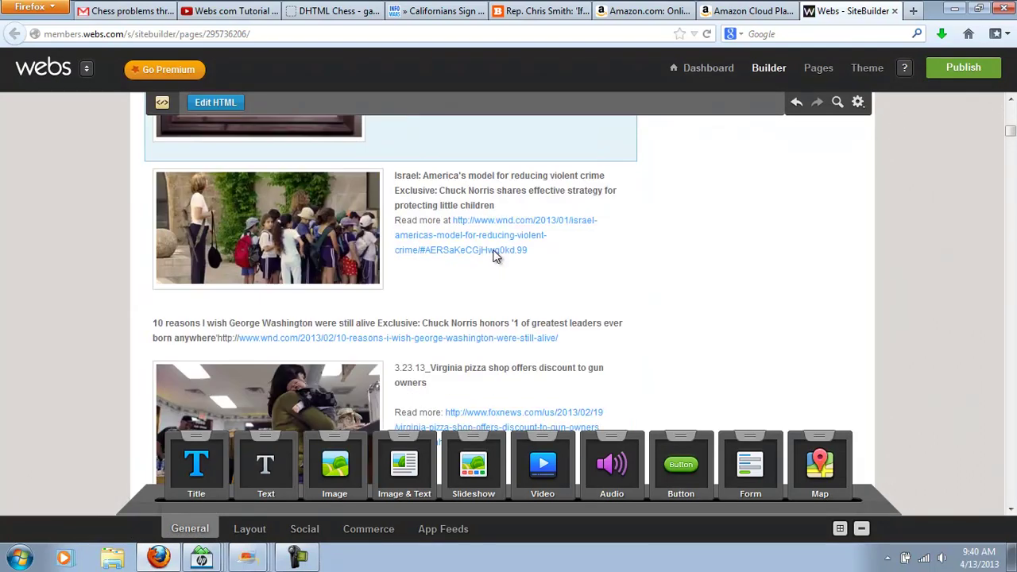
pyautogui.scroll(-10, 494, 254)
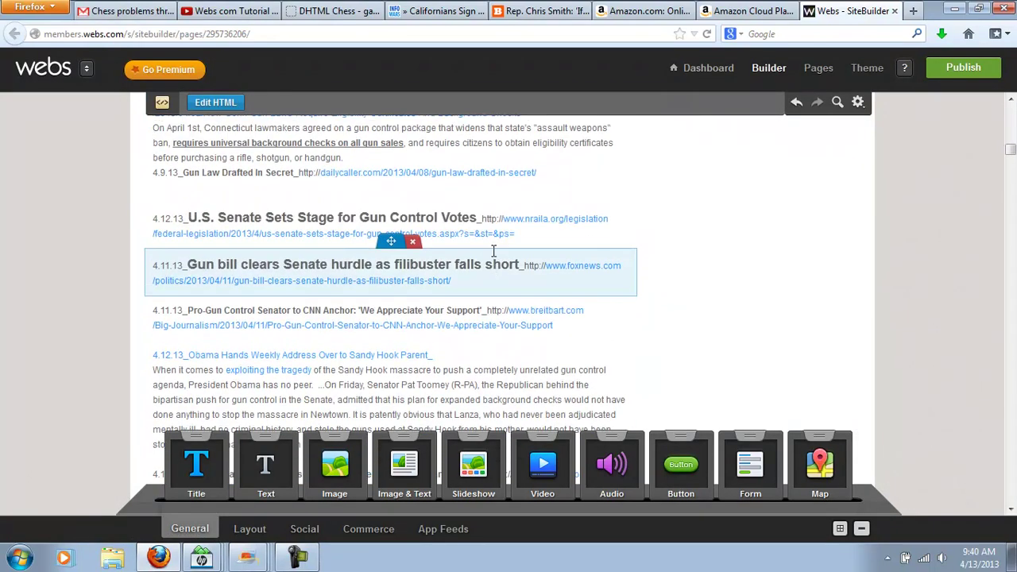
pyautogui.scroll(2, 225, 272)
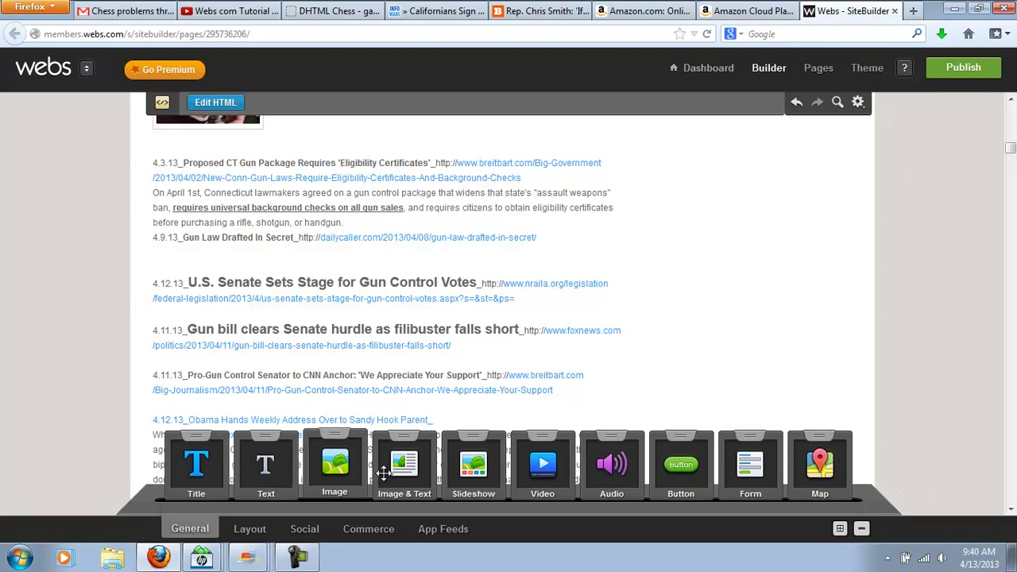
# Drag an Image & Text widget from the General blocks to just below the CT Gun Package post
pyautogui.click(246, 534)
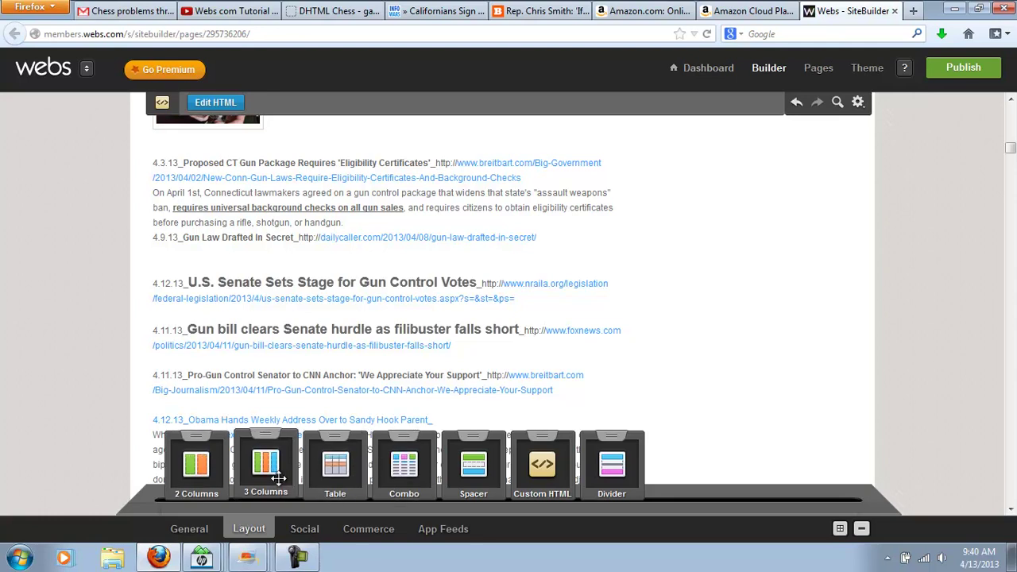
pyautogui.click(190, 528)
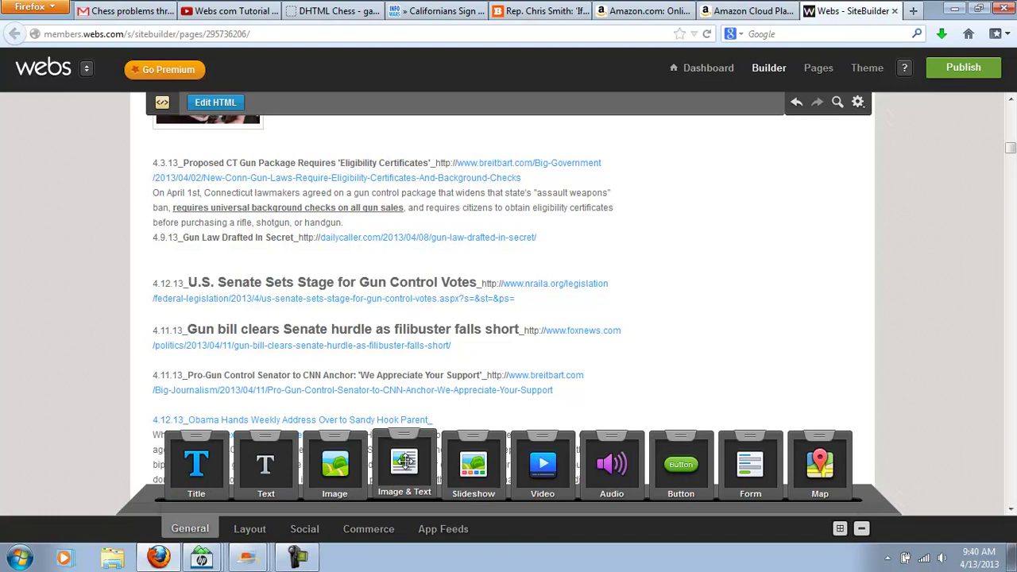
pyautogui.moveTo(404, 463); pyautogui.dragTo(258, 270)
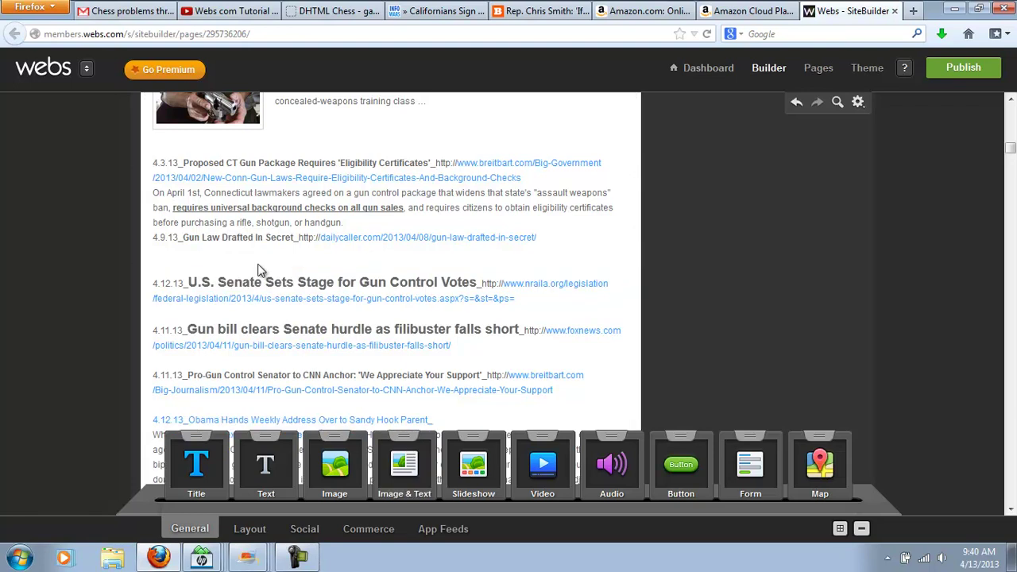
pyautogui.scroll(4, 258, 270)
pyautogui.scroll(-8, 258, 270)
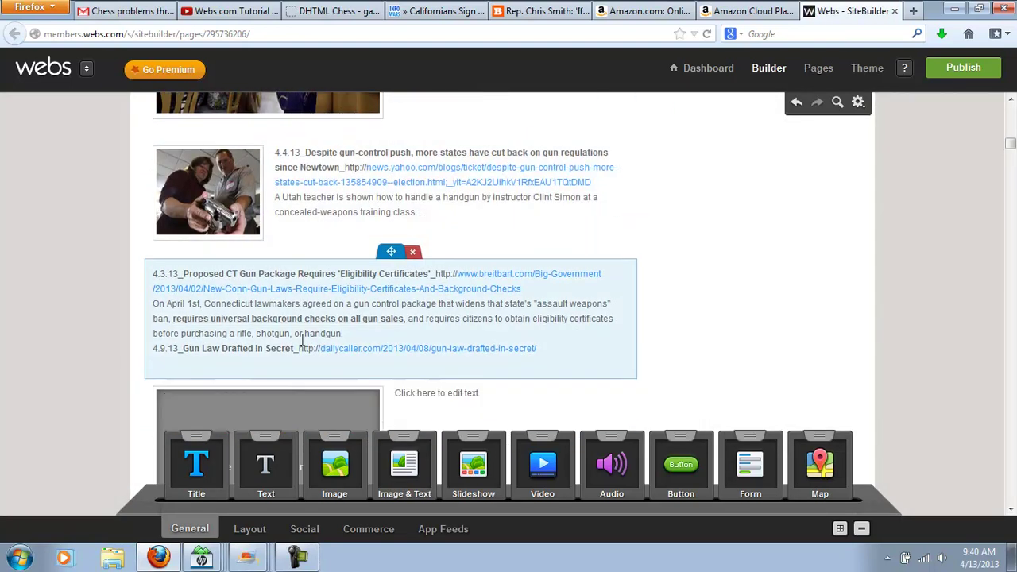
pyautogui.scroll(4, 283, 331)
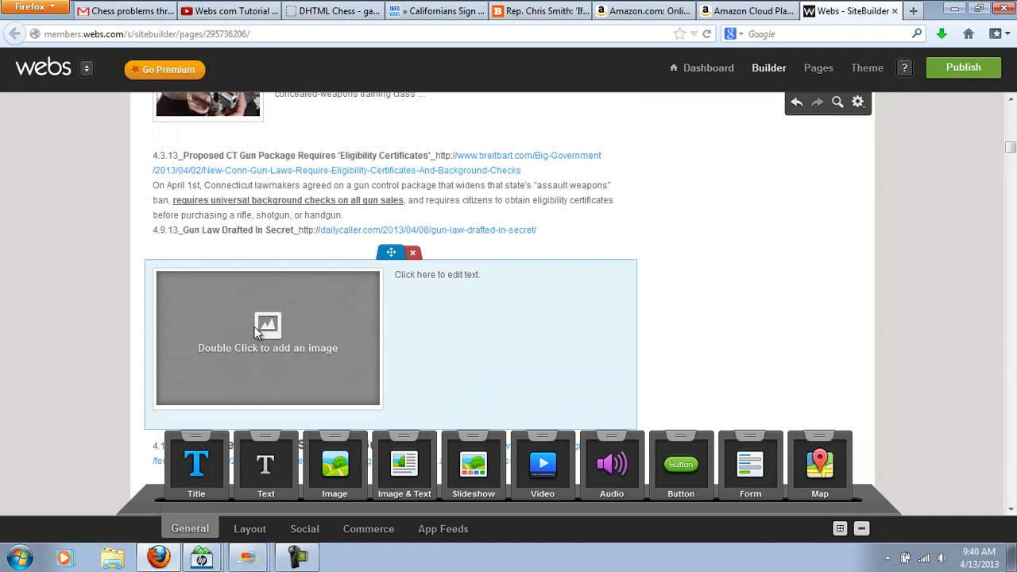
# Insert newborn-baby-reu...jpg from My Images into the new Image & Text block
pyautogui.doubleClick(254, 328)
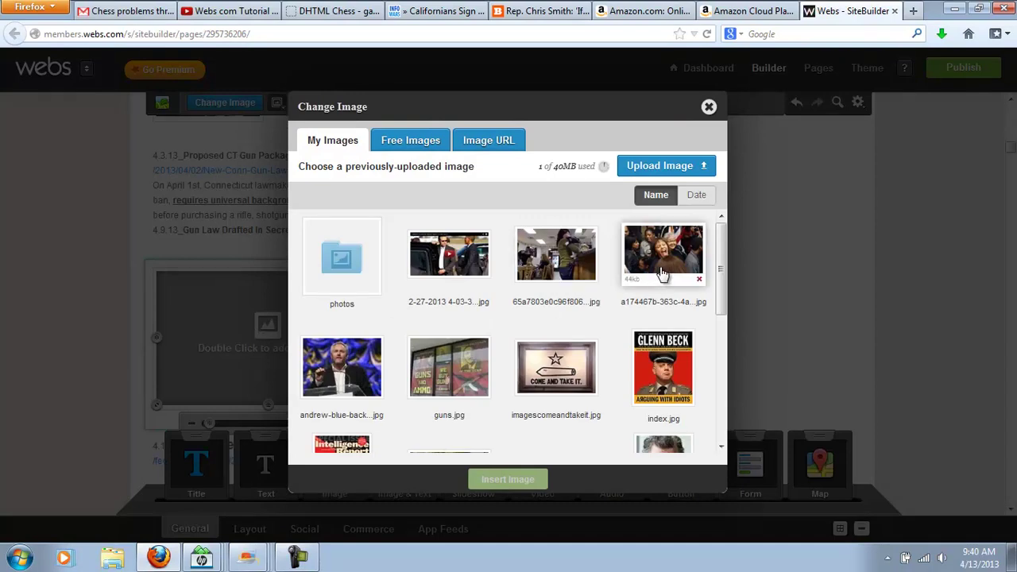
pyautogui.click(721, 254)
pyautogui.moveTo(722, 255); pyautogui.dragTo(721, 386)
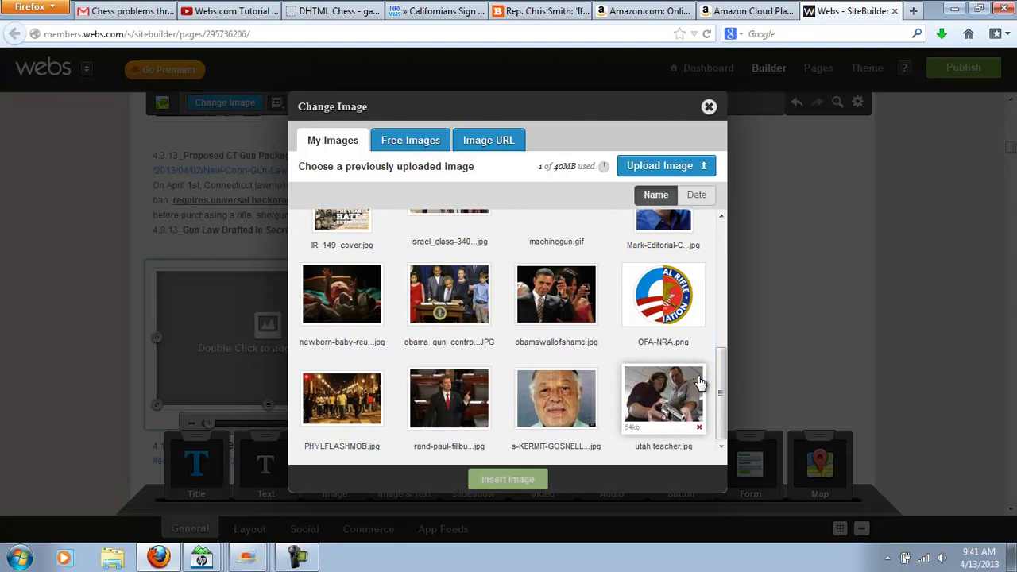
pyautogui.click(336, 294)
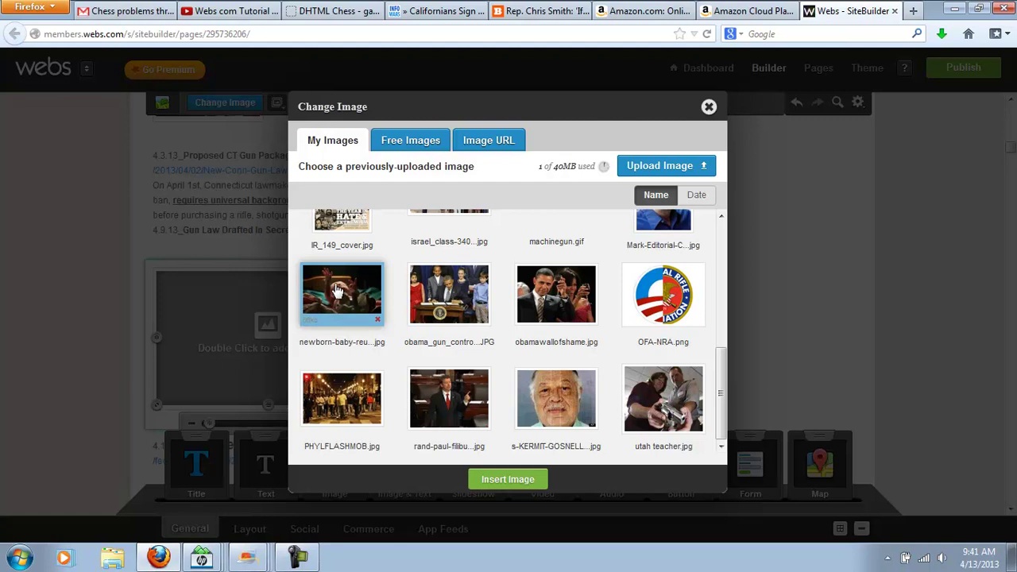
pyautogui.click(339, 291)
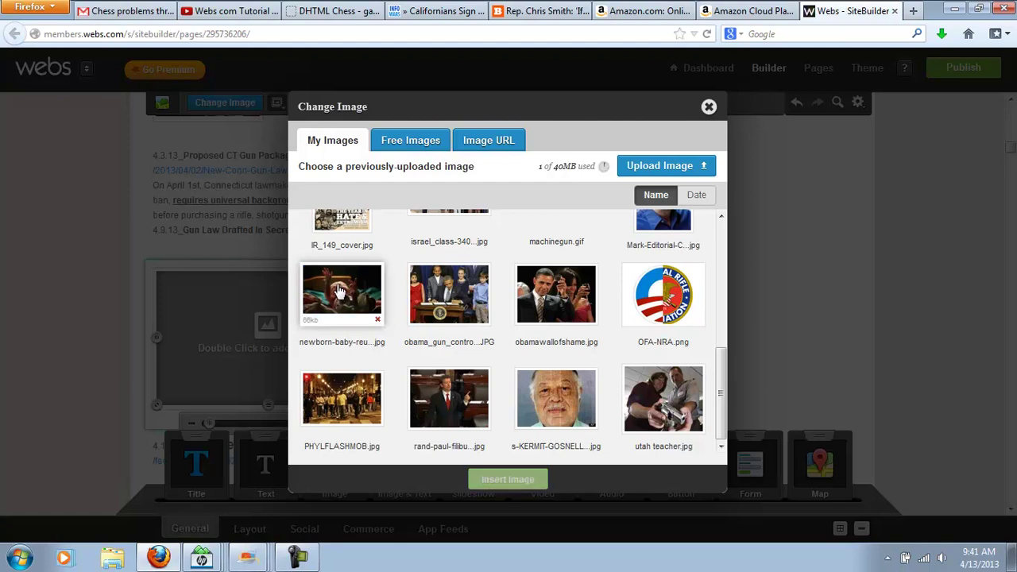
pyautogui.click(339, 291)
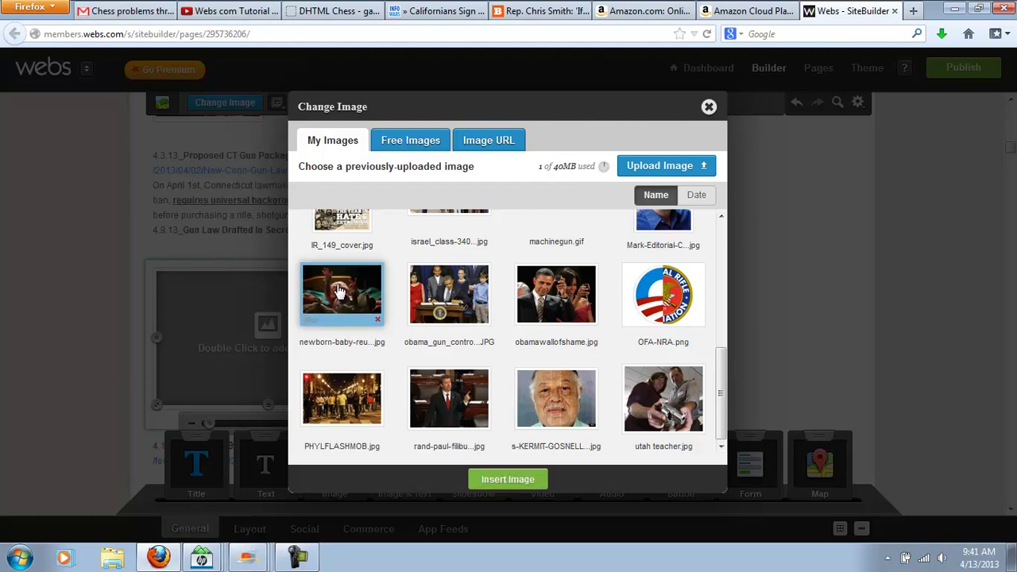
pyautogui.click(640, 169)
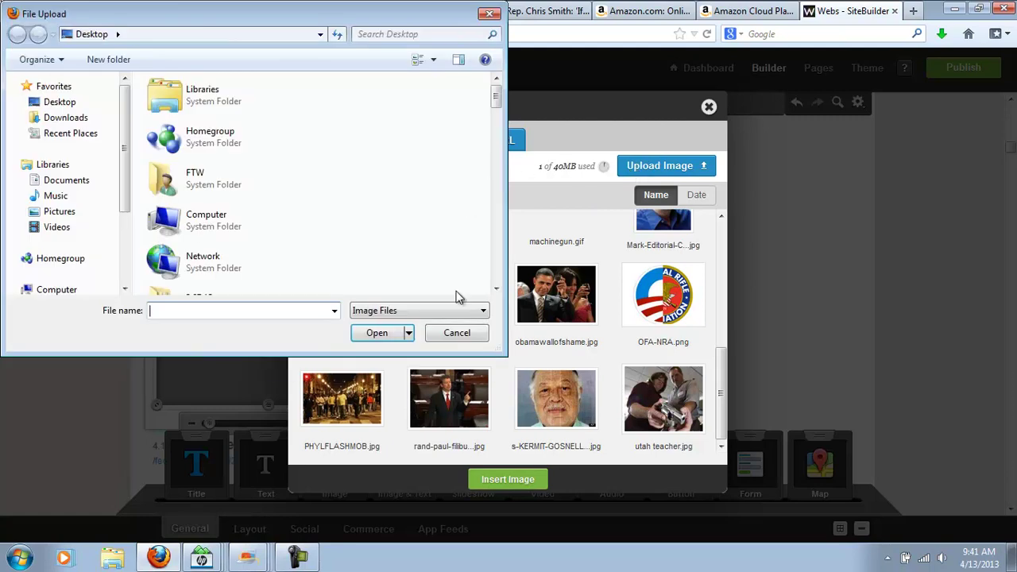
pyautogui.click(457, 333)
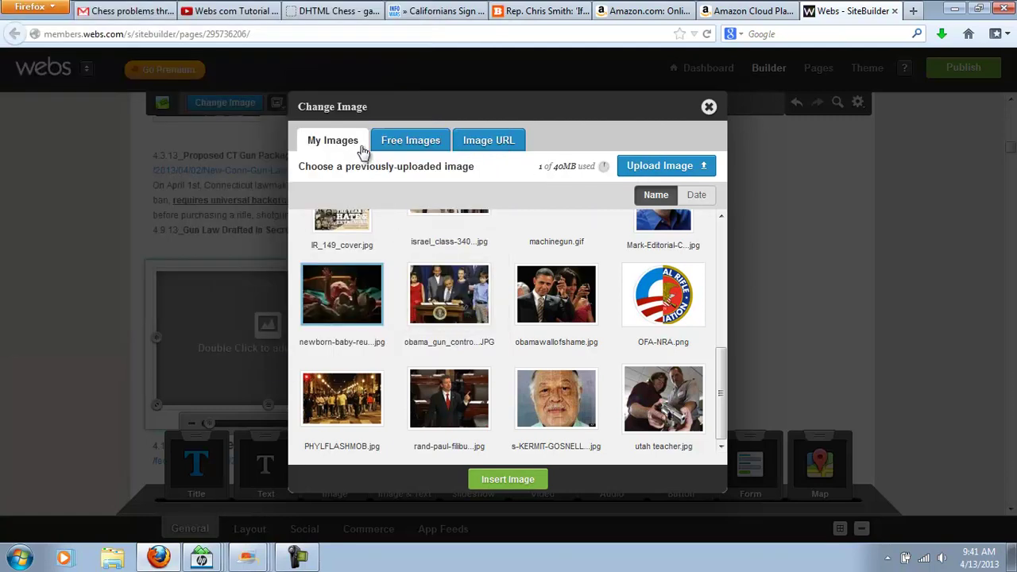
pyautogui.click(335, 308)
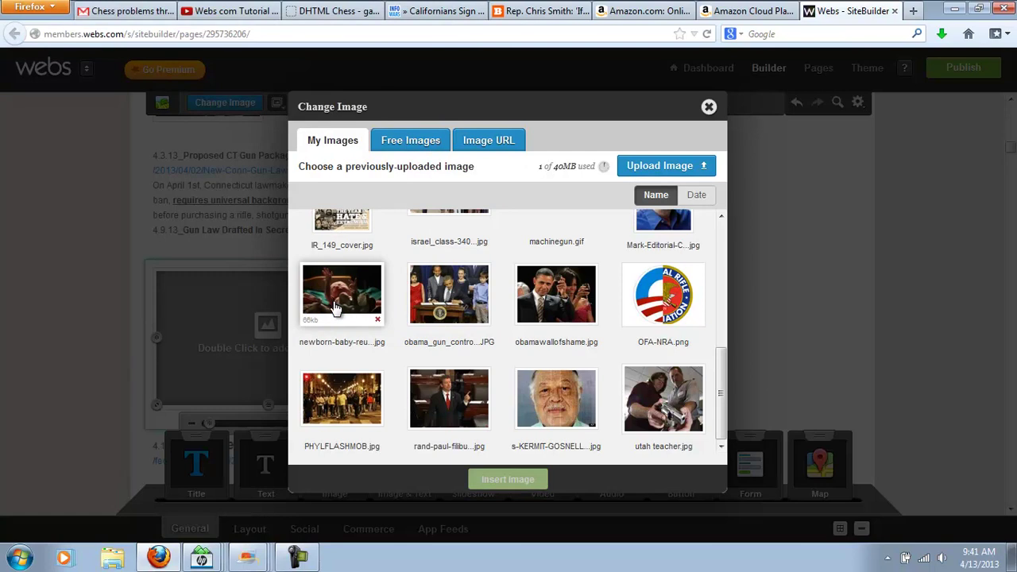
pyautogui.click(333, 307)
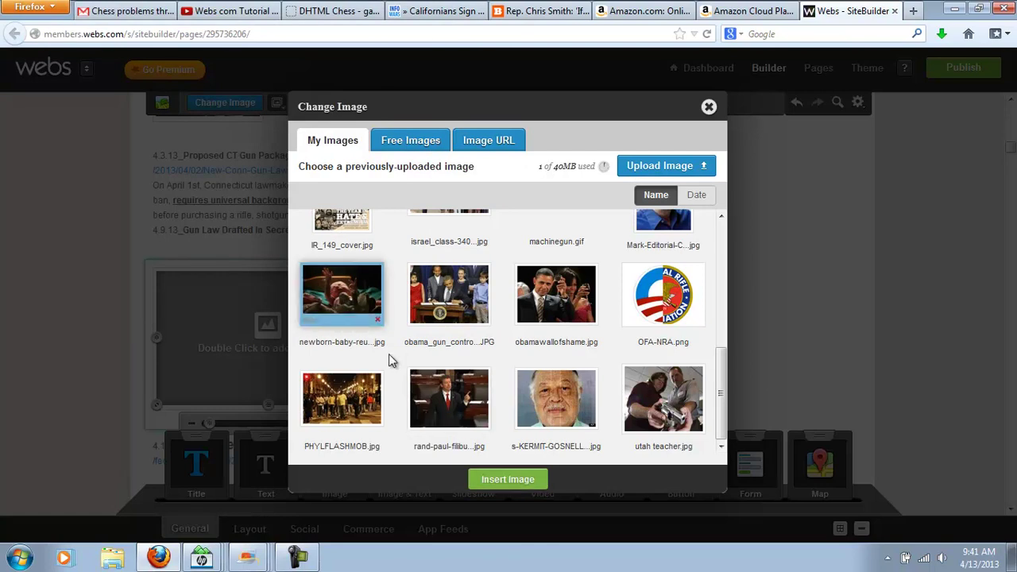
pyautogui.click(515, 479)
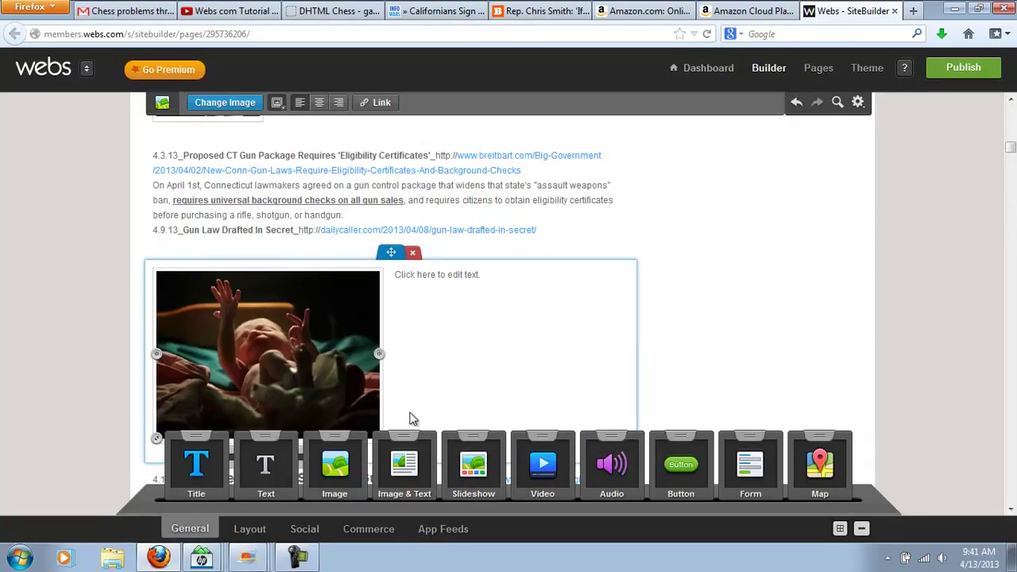
pyautogui.scroll(-2, 198, 314)
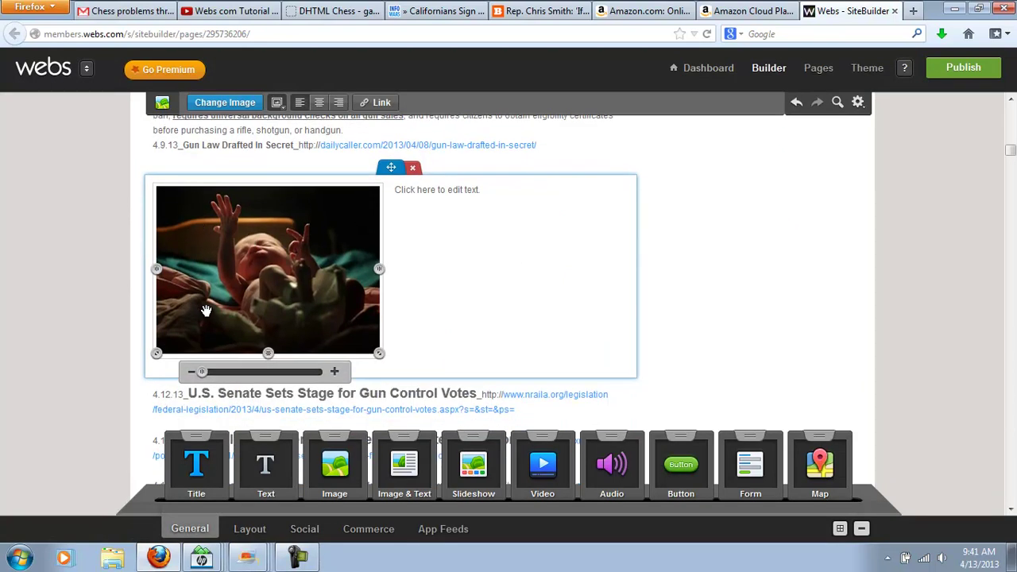
# Copy the Breitbart article headline in Firefox, then switch back to the SiteBuilder tab
pyautogui.click(531, 11)
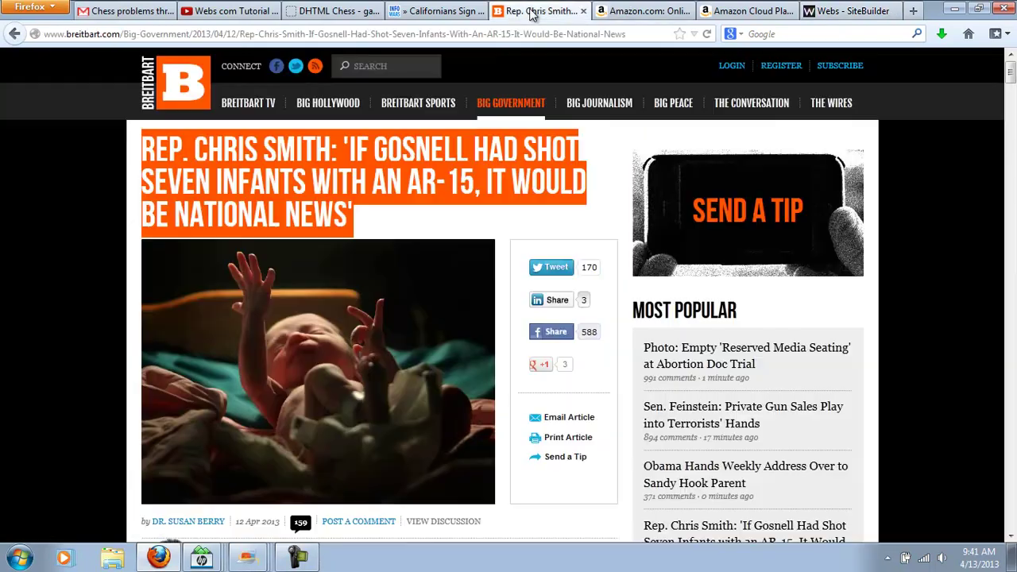
pyautogui.rightClick(288, 379)
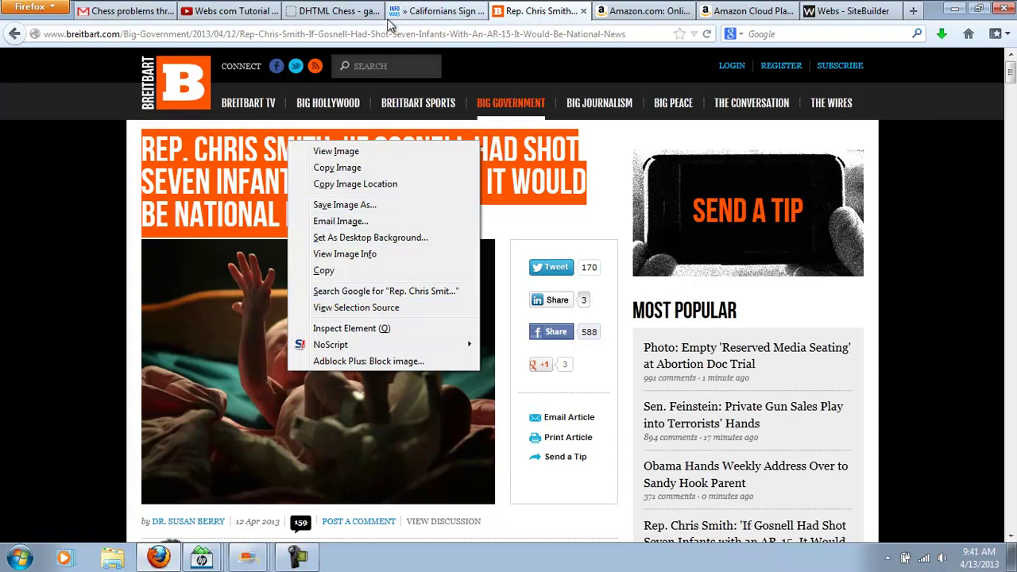
pyautogui.click(75, 294)
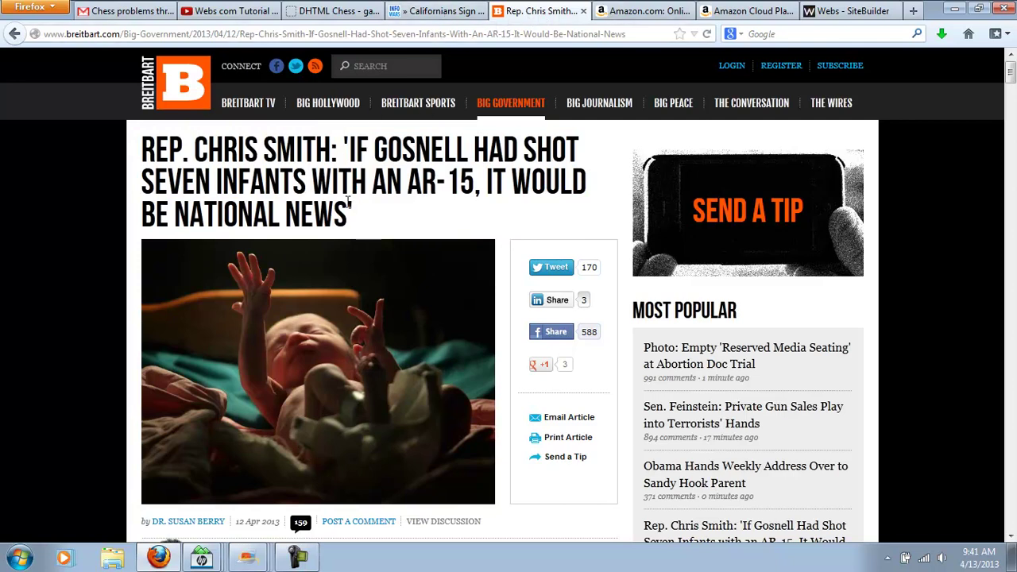
pyautogui.moveTo(347, 201); pyautogui.dragTo(149, 151)
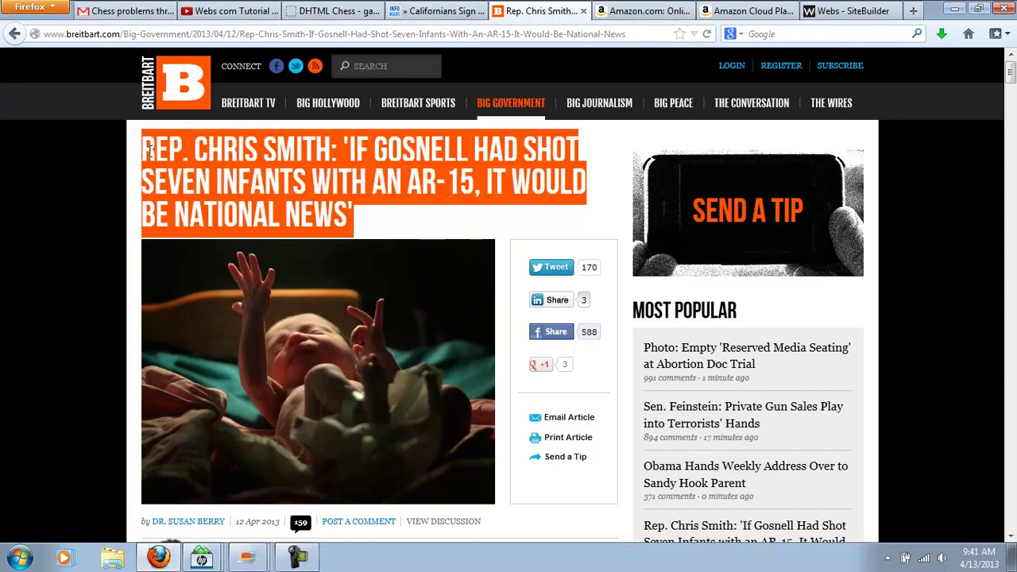
pyautogui.rightClick(286, 151)
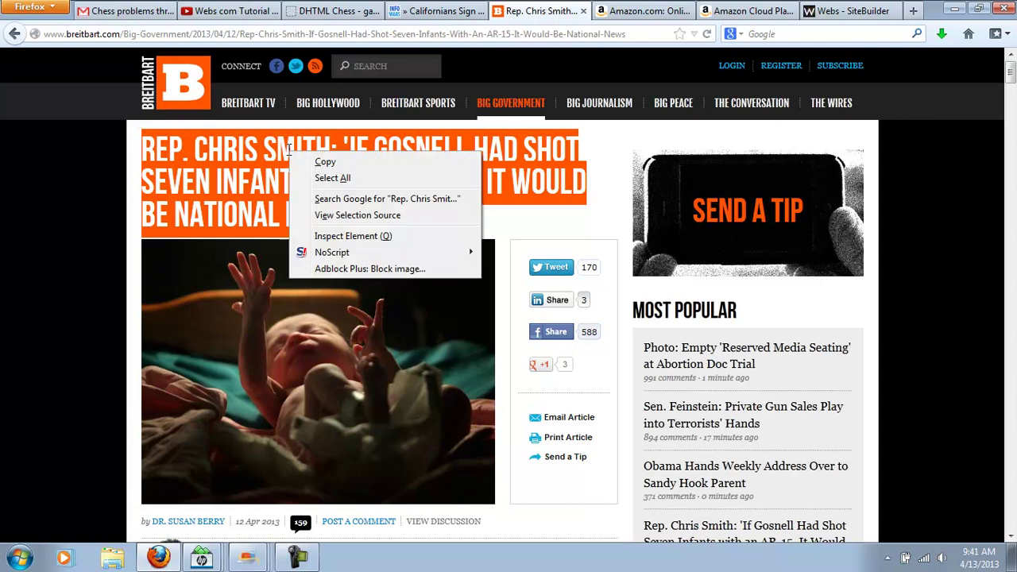
pyautogui.click(320, 158)
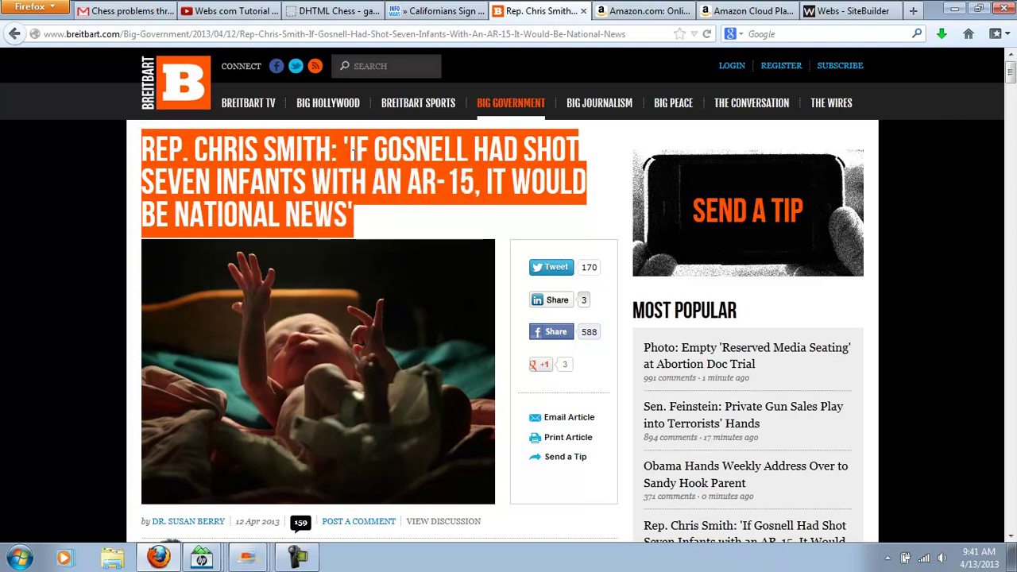
pyautogui.click(851, 12)
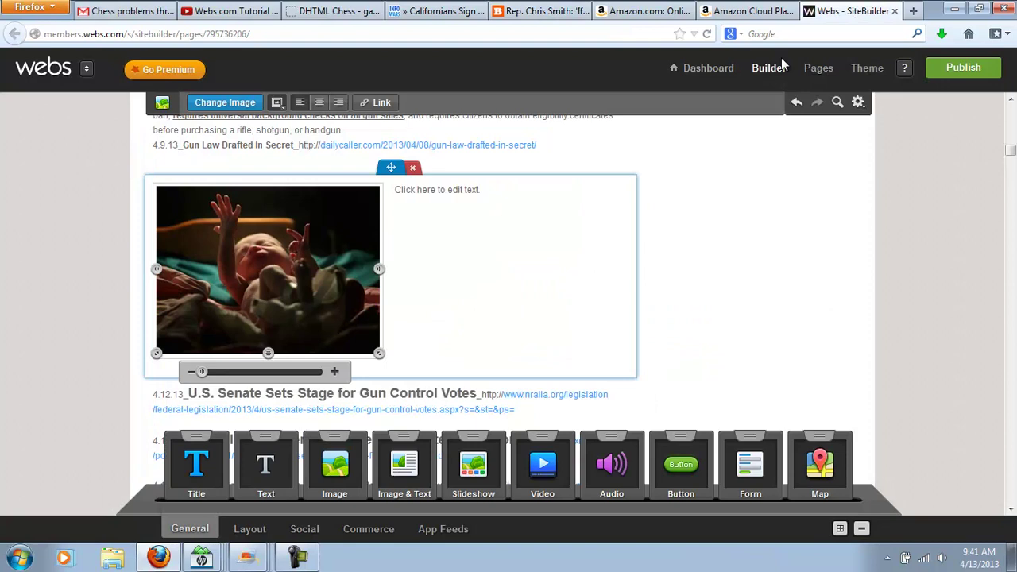
# Paste the Breitbart headline over the placeholder text and prefix it with 4.13.13_ and _
pyautogui.click(411, 193)
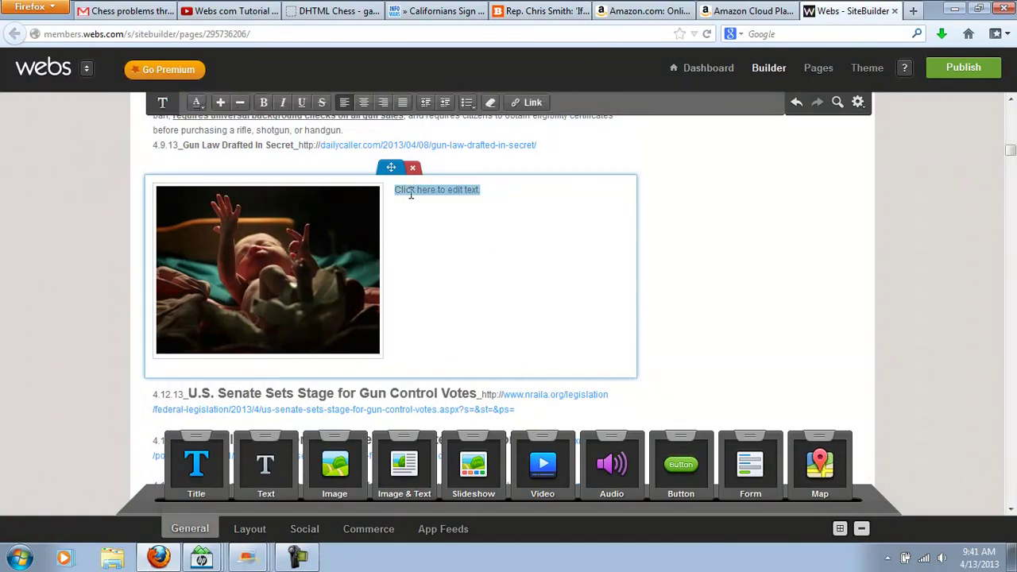
pyautogui.rightClick(411, 193)
pyautogui.click(448, 256)
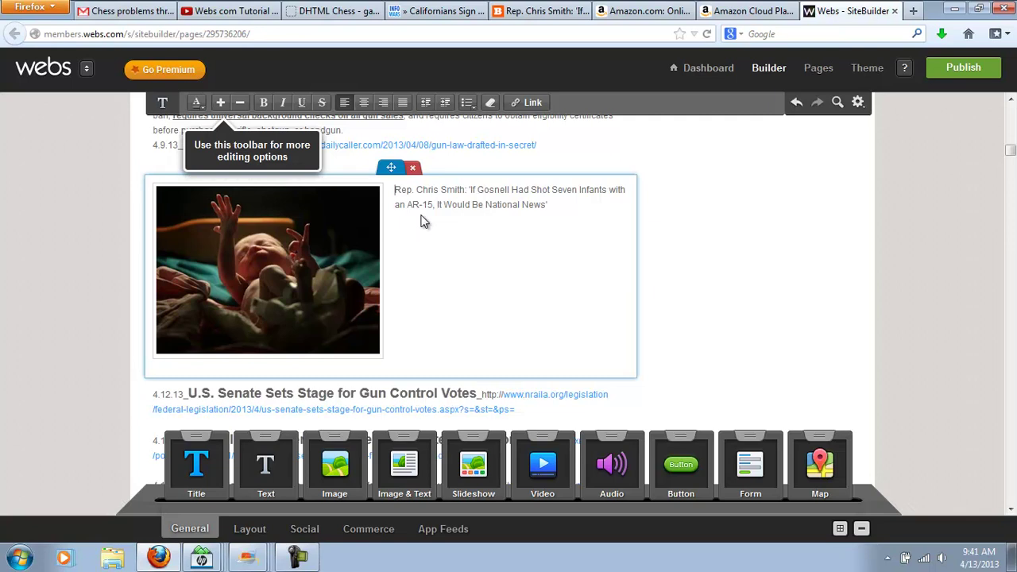
pyautogui.write('_')
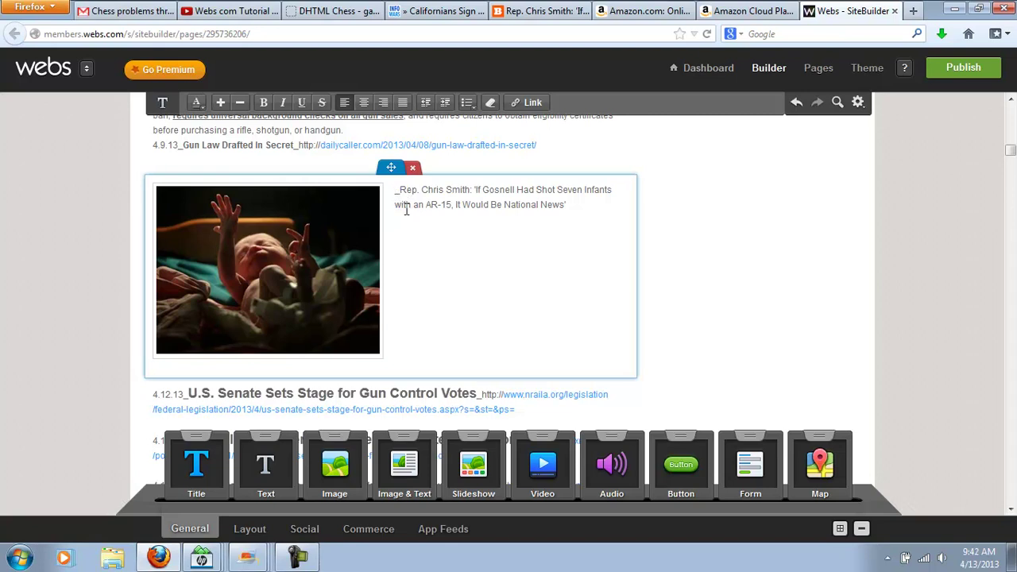
pyautogui.write('4.13')
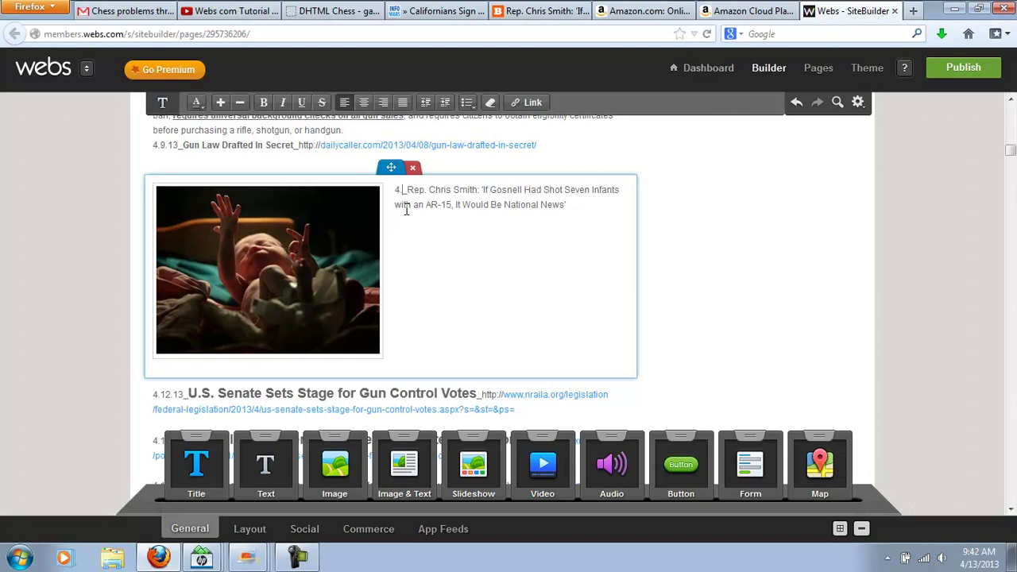
pyautogui.write('.13')
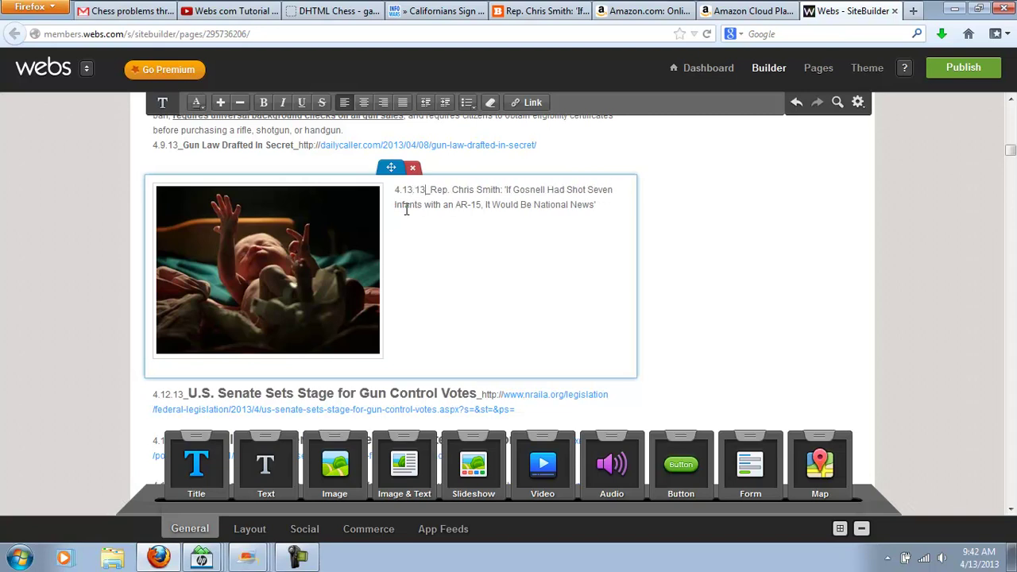
pyautogui.write('_')
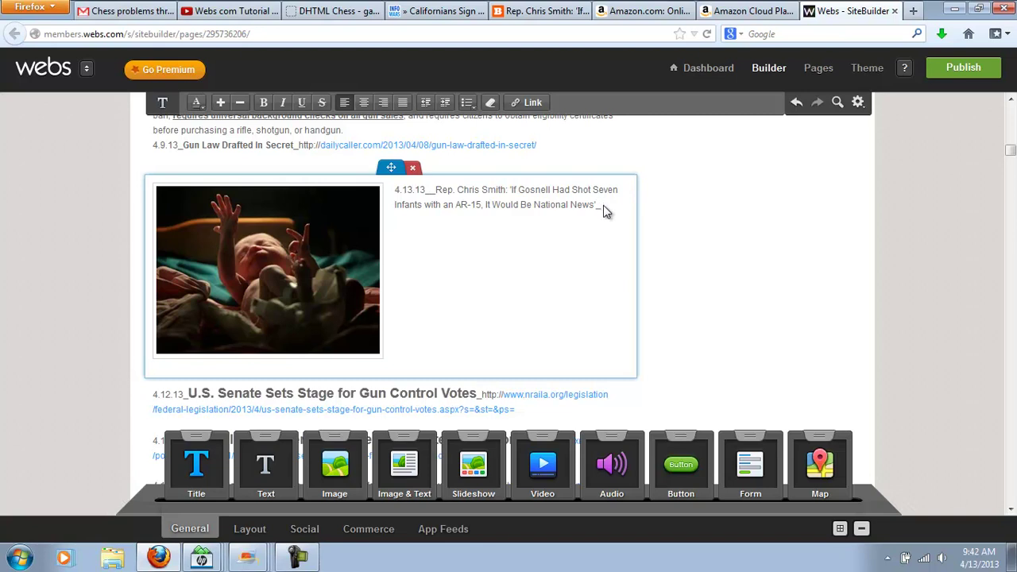
# Copy the Breitbart article's URL from the address bar and paste it after the headline
pyautogui.click(528, 13)
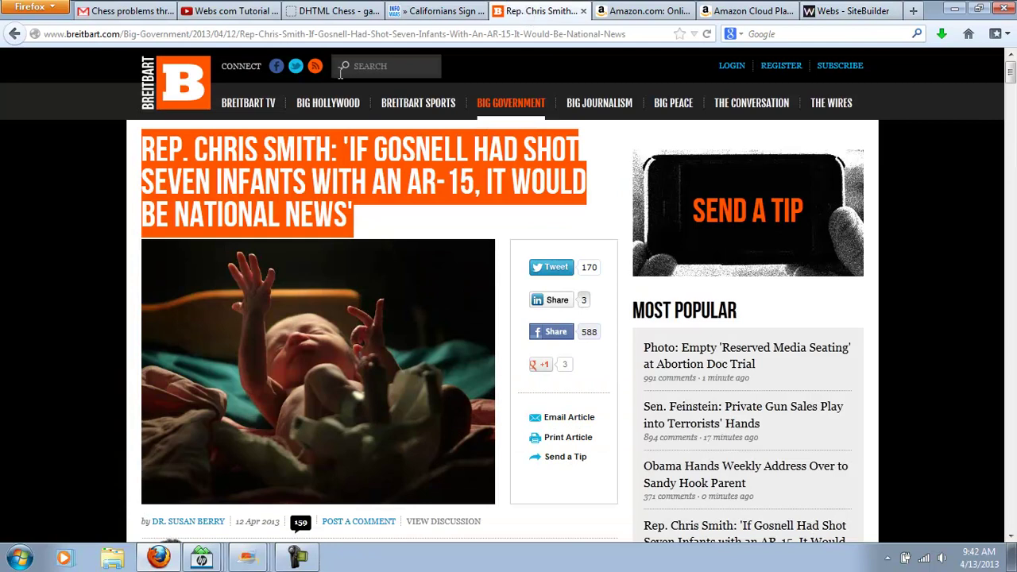
pyautogui.click(298, 34)
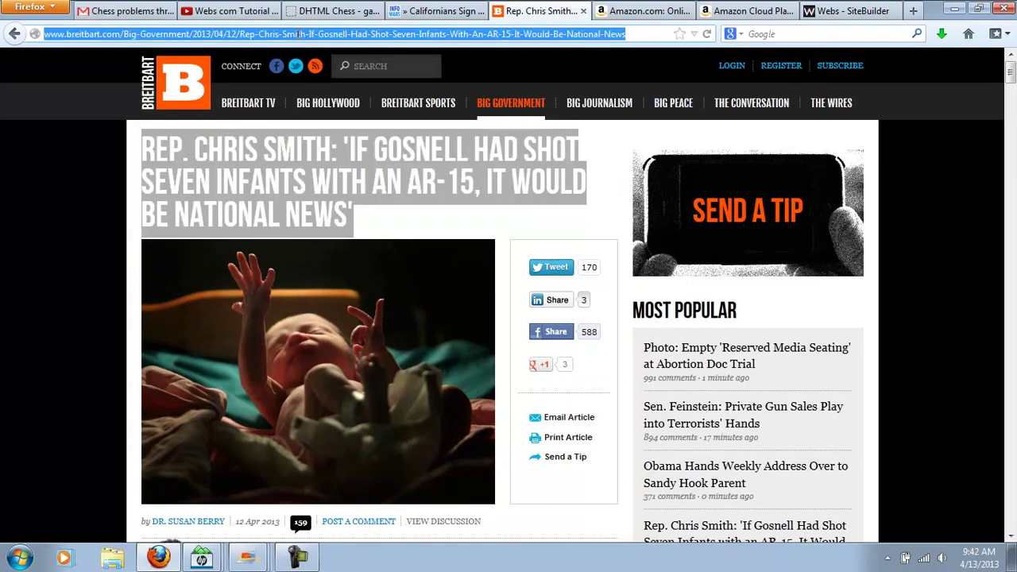
pyautogui.rightClick(298, 34)
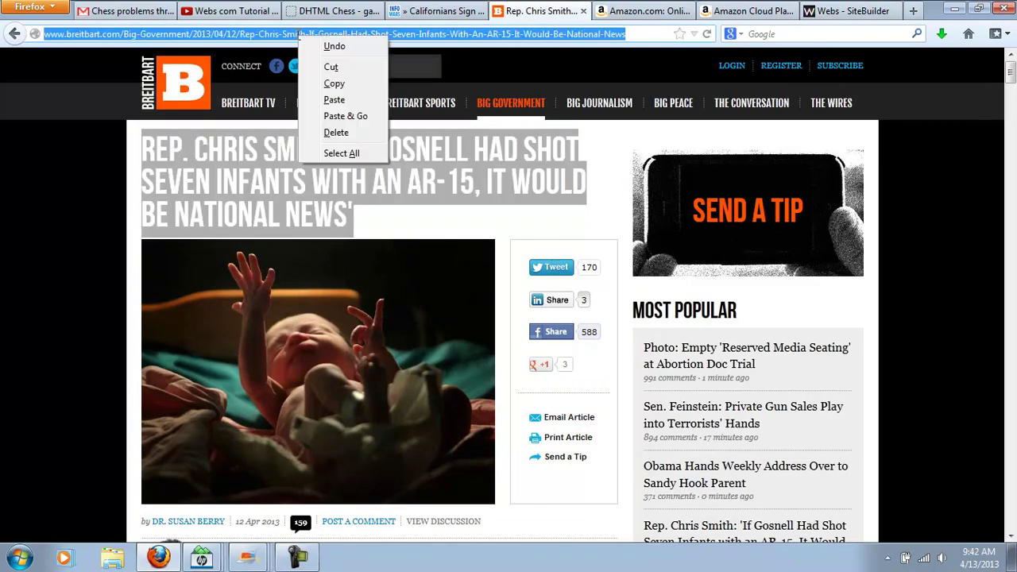
pyautogui.click(334, 82)
pyautogui.click(830, 12)
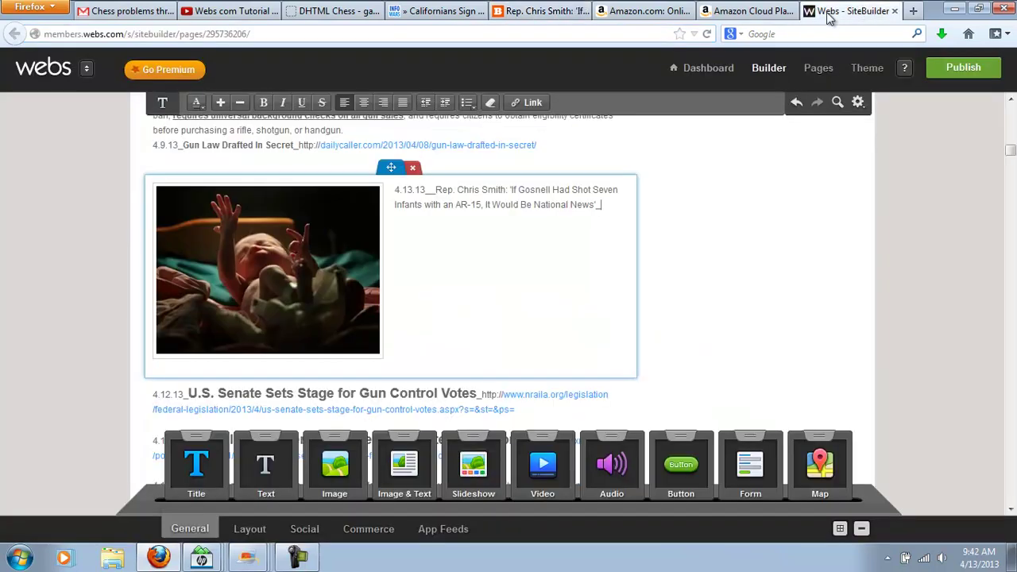
pyautogui.rightClick(608, 203)
pyautogui.click(640, 262)
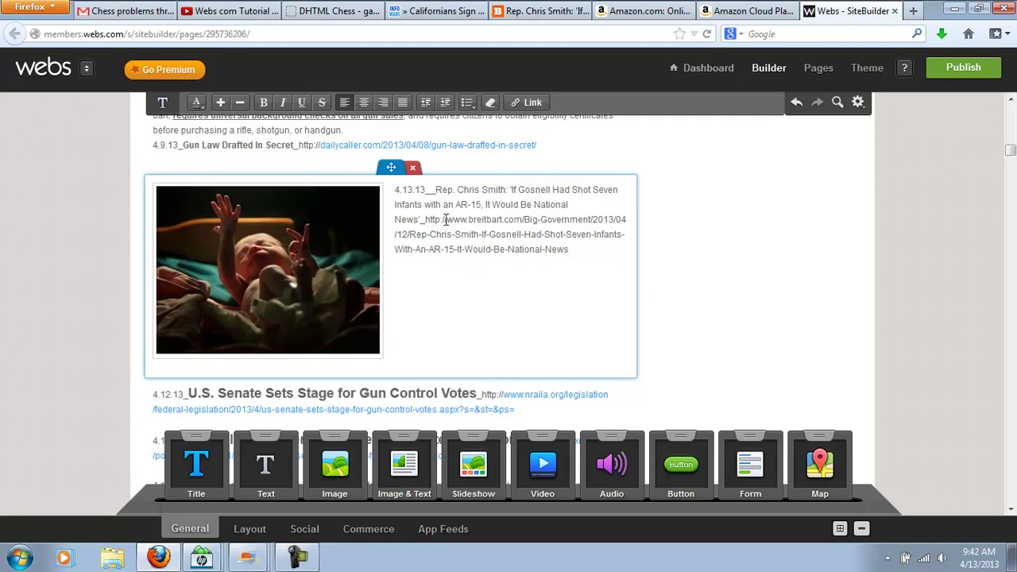
# Select the pasted article URL in the block and copy it
pyautogui.moveTo(463, 219); pyautogui.dragTo(631, 254)
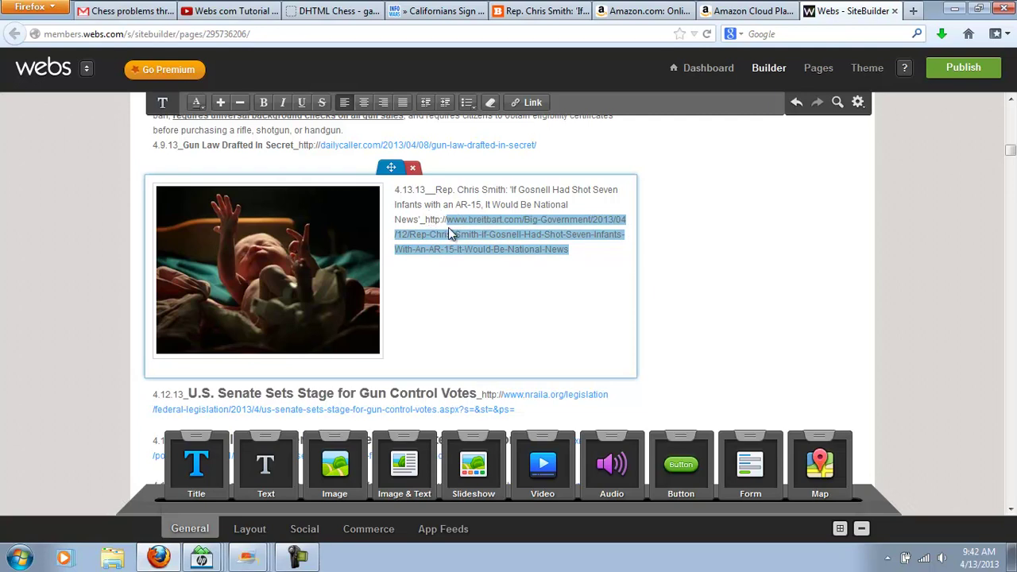
pyautogui.rightClick(502, 231)
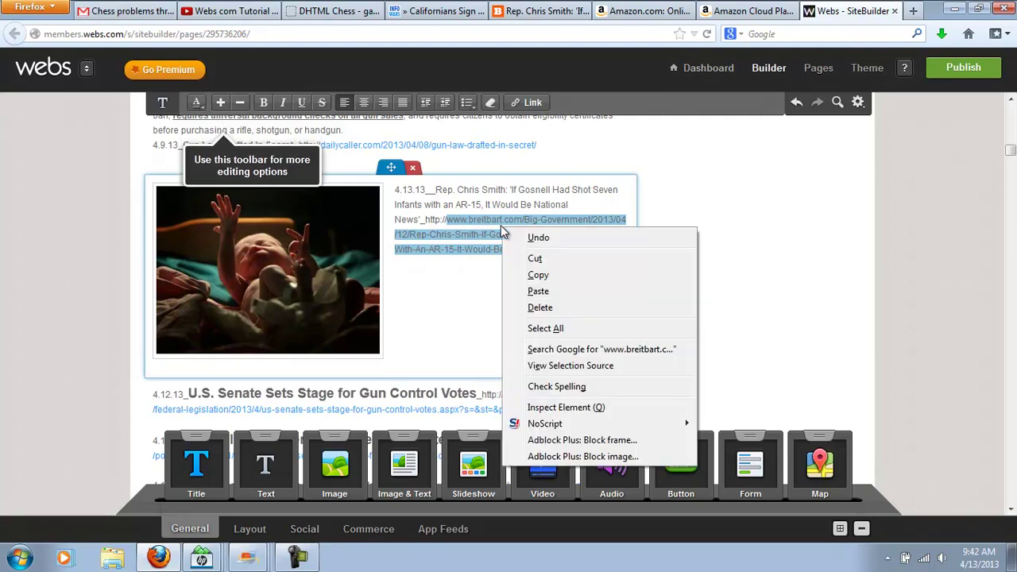
pyautogui.click(538, 275)
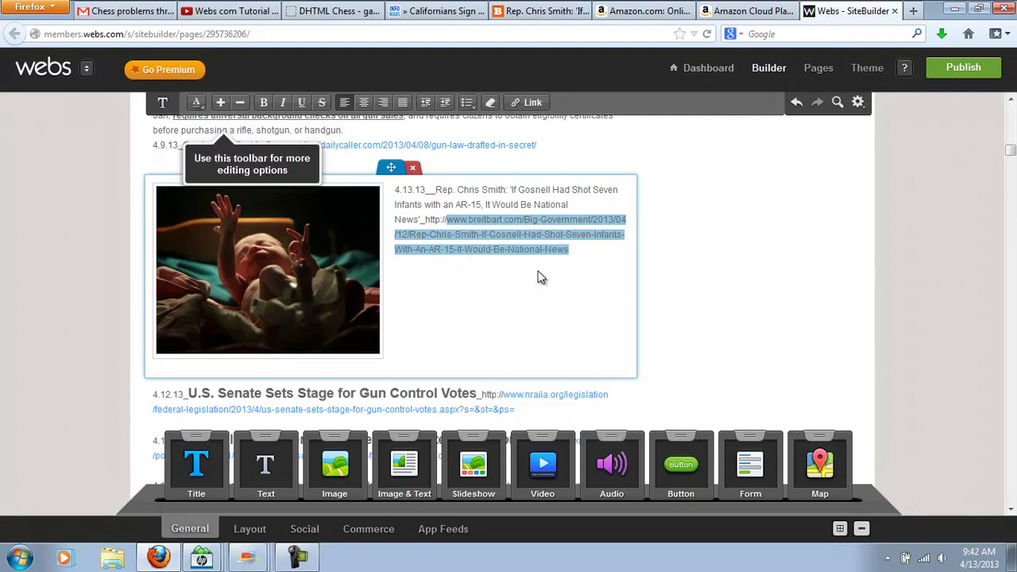
# Turn the selected URL text into a Webpage link to the copied Breitbart article address
pyautogui.click(528, 105)
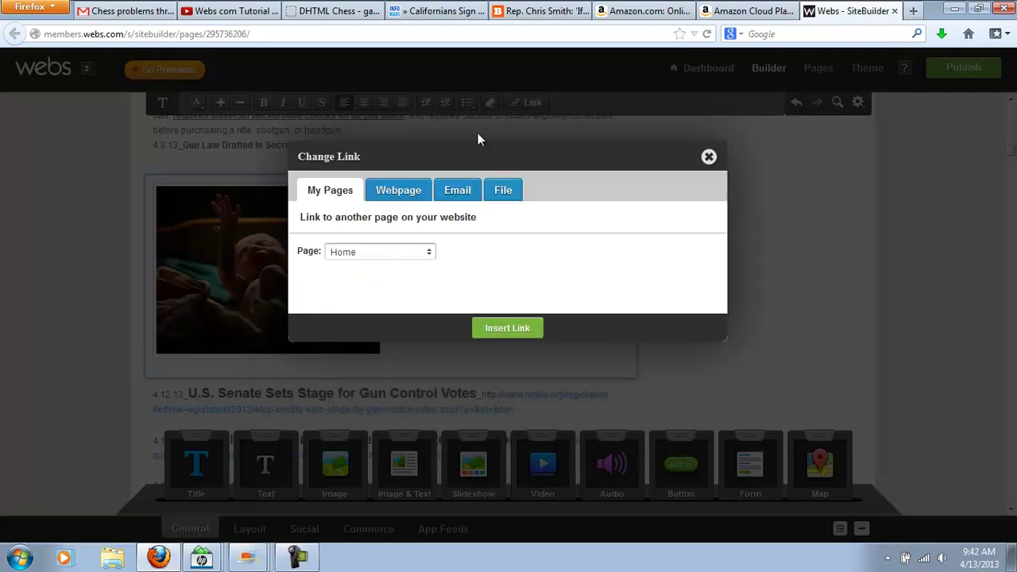
pyautogui.click(395, 195)
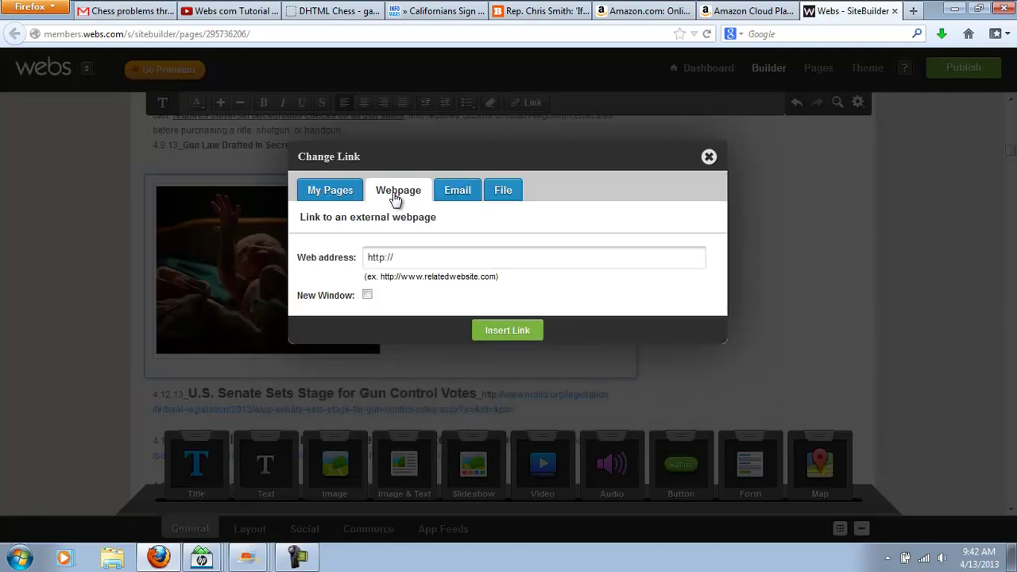
pyautogui.rightClick(402, 258)
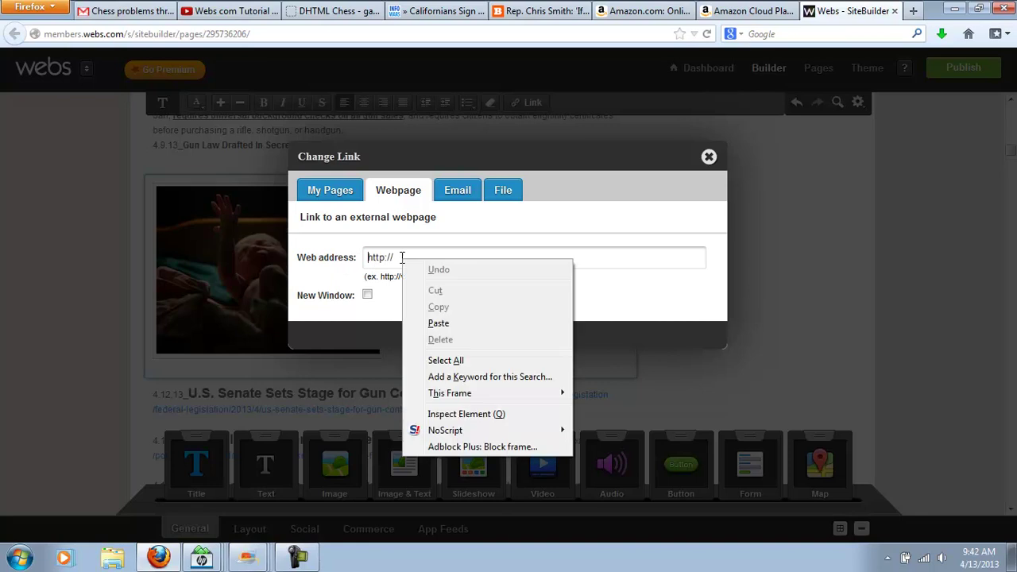
pyautogui.click(396, 257)
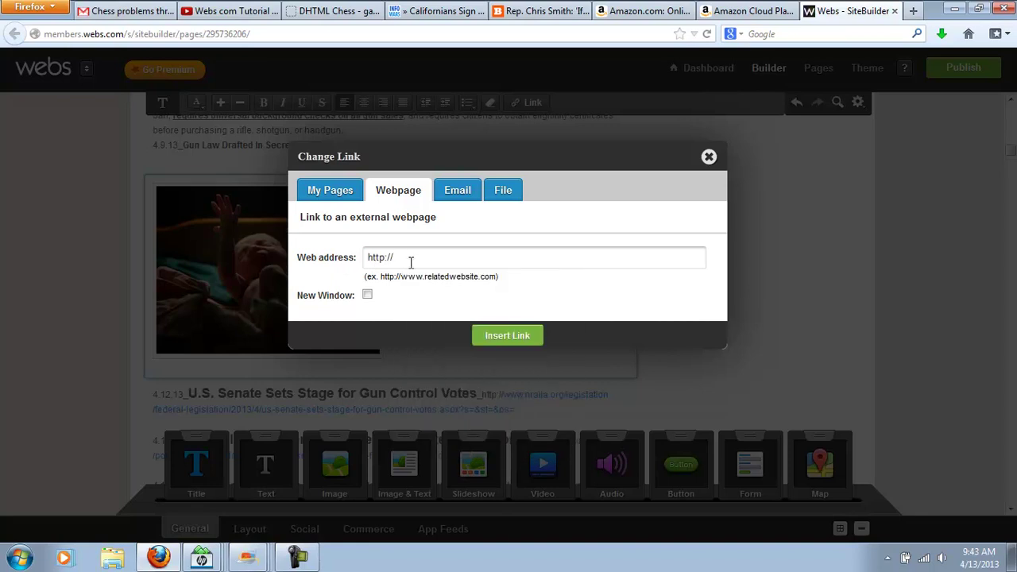
pyautogui.rightClick(405, 258)
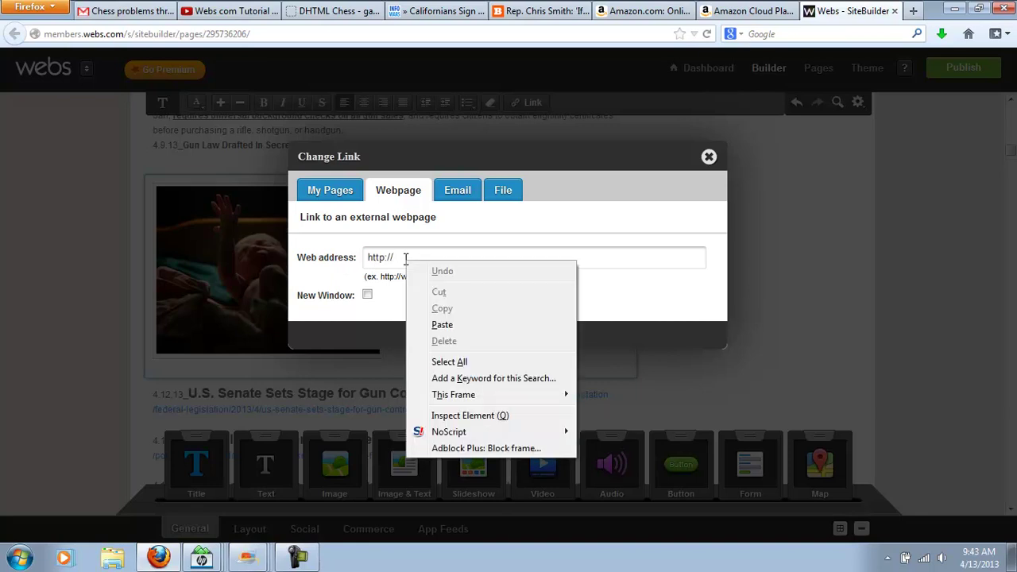
pyautogui.click(449, 324)
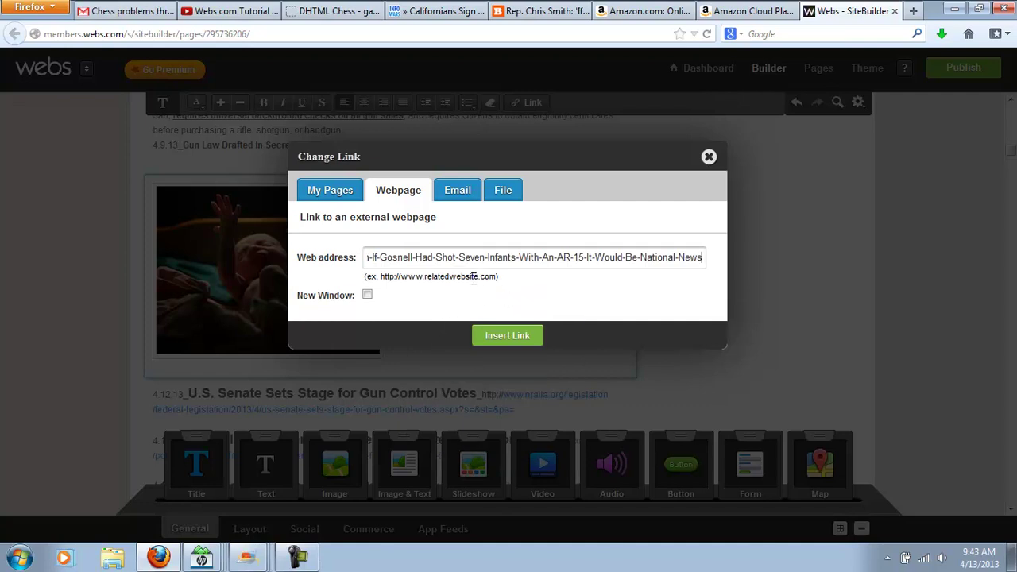
pyautogui.click(508, 340)
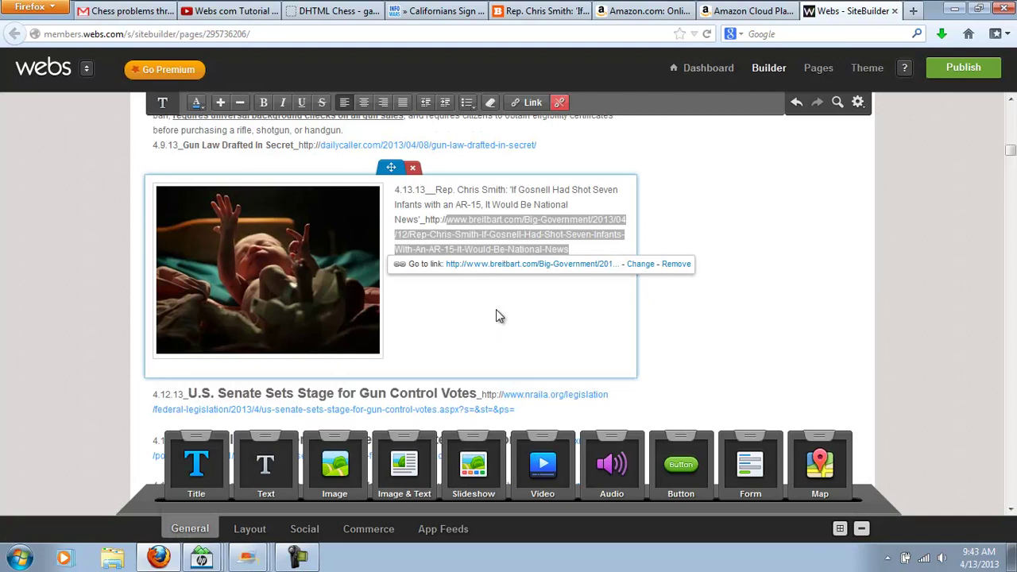
pyautogui.click(741, 284)
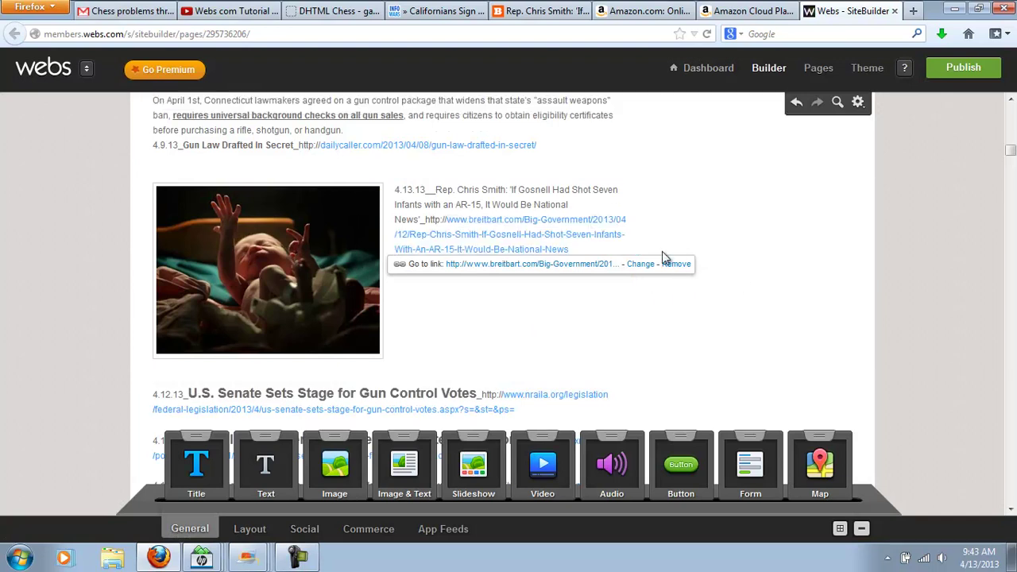
# Select the Rep. Chris Smith headline and make it bold
pyautogui.moveTo(438, 191); pyautogui.dragTo(605, 205)
pyautogui.rightClick(469, 191)
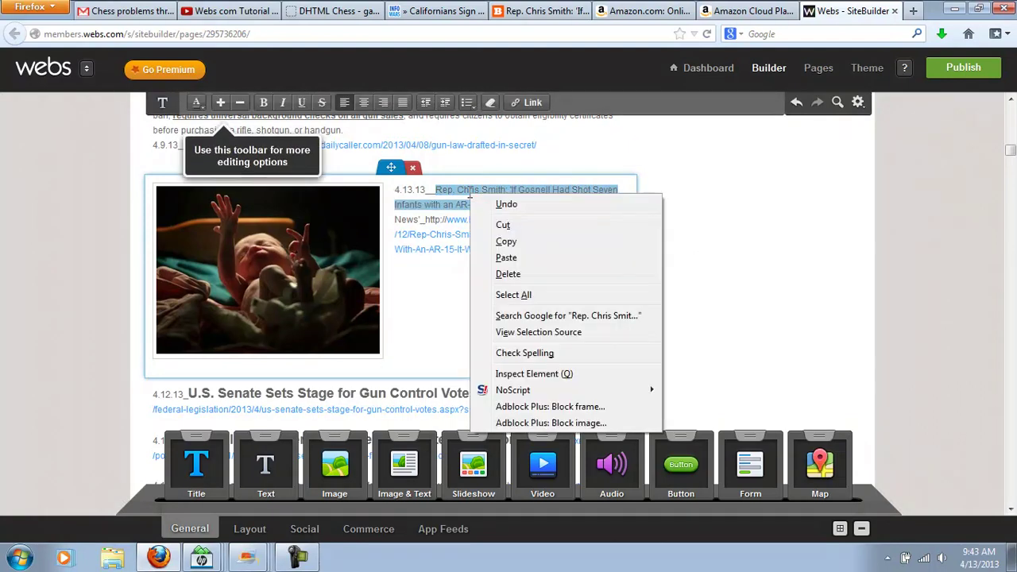
pyautogui.click(735, 198)
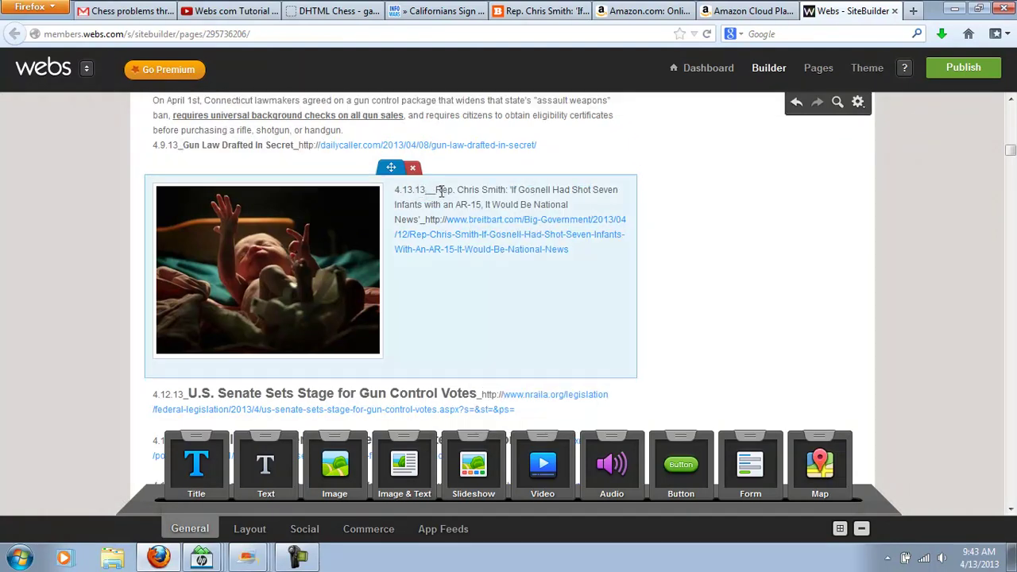
pyautogui.moveTo(437, 189); pyautogui.dragTo(592, 208)
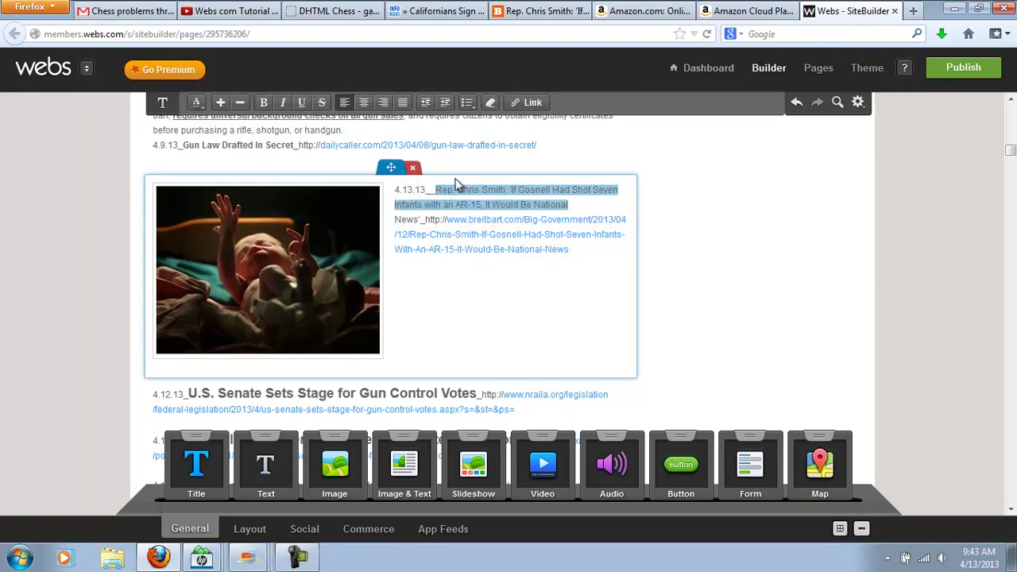
pyautogui.click(263, 102)
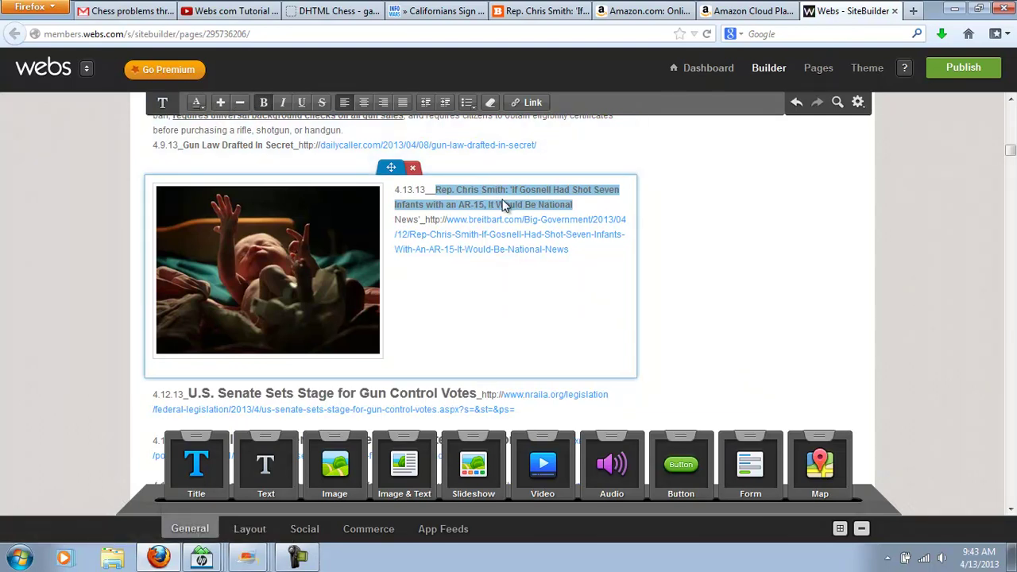
# Enlarge the headline font seven steps, then reduce it back two steps
pyautogui.click(222, 103)
pyautogui.click(222, 103)
pyautogui.click(222, 103)
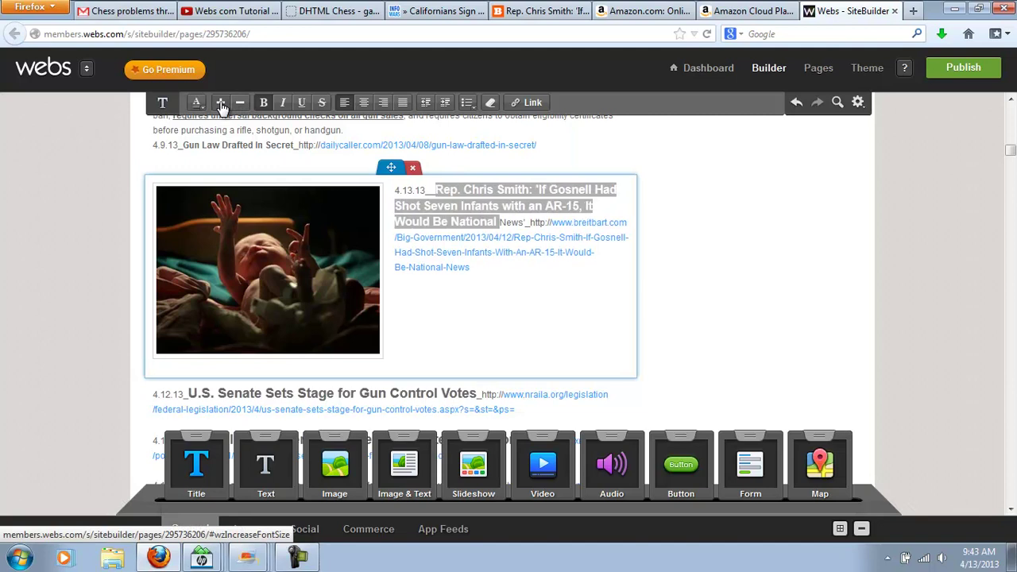
pyautogui.click(221, 103)
pyautogui.click(221, 103)
pyautogui.click(222, 104)
pyautogui.click(222, 103)
pyautogui.click(221, 103)
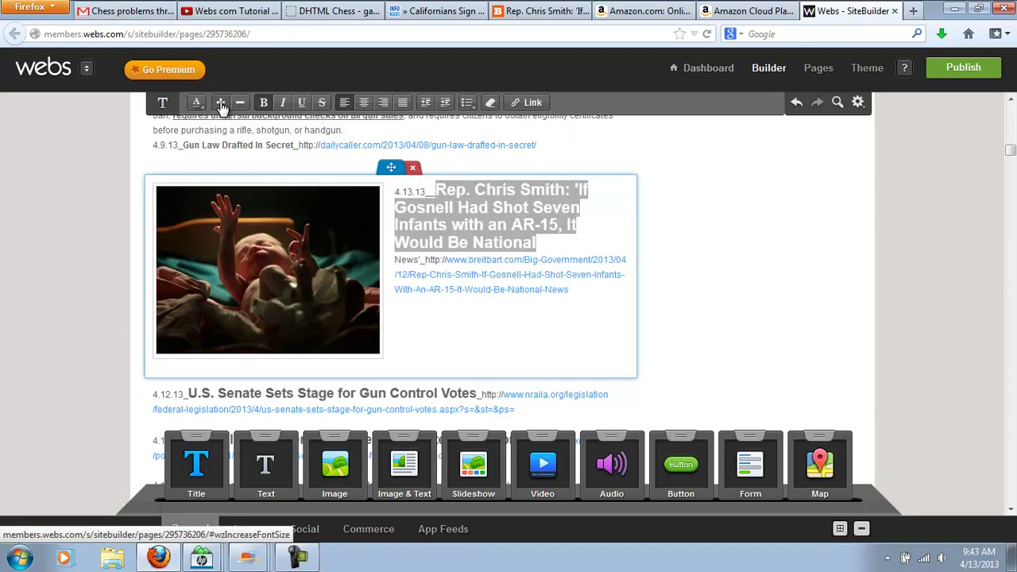
pyautogui.click(248, 111)
pyautogui.click(248, 111)
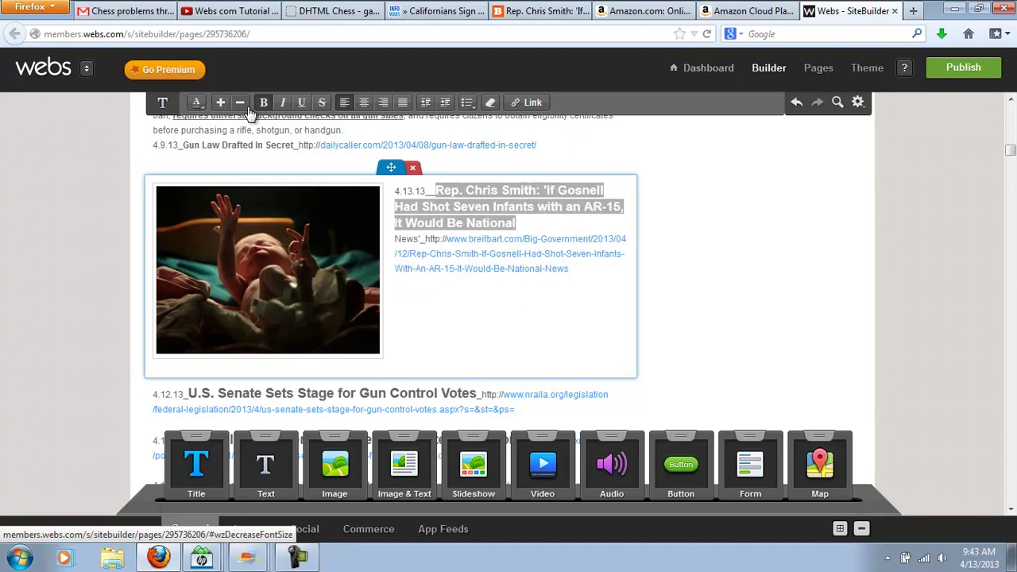
# Deselect the block to review the headline, then reselect it
pyautogui.click(665, 226)
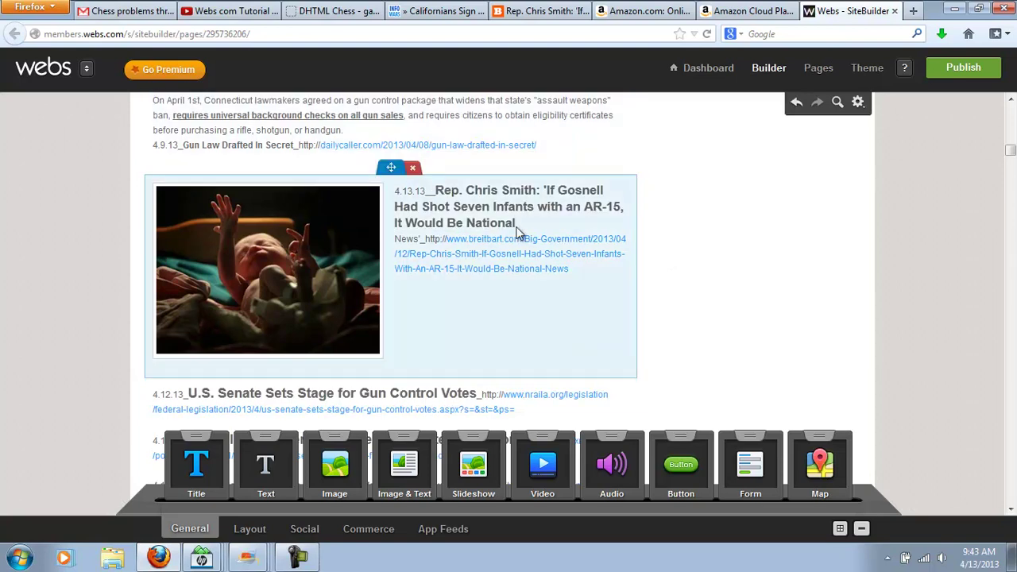
pyautogui.moveTo(517, 228); pyautogui.dragTo(440, 184)
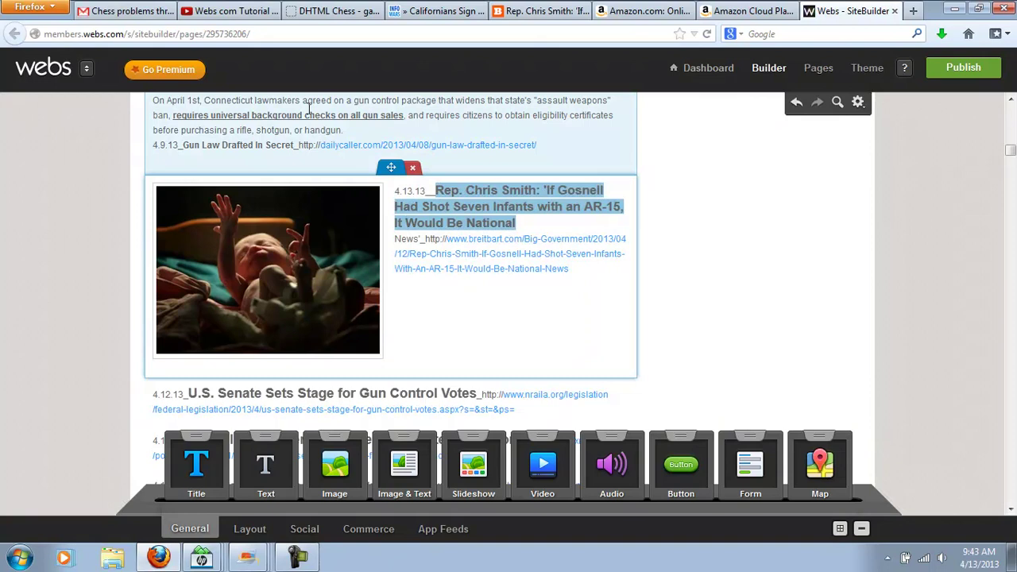
pyautogui.click(508, 211)
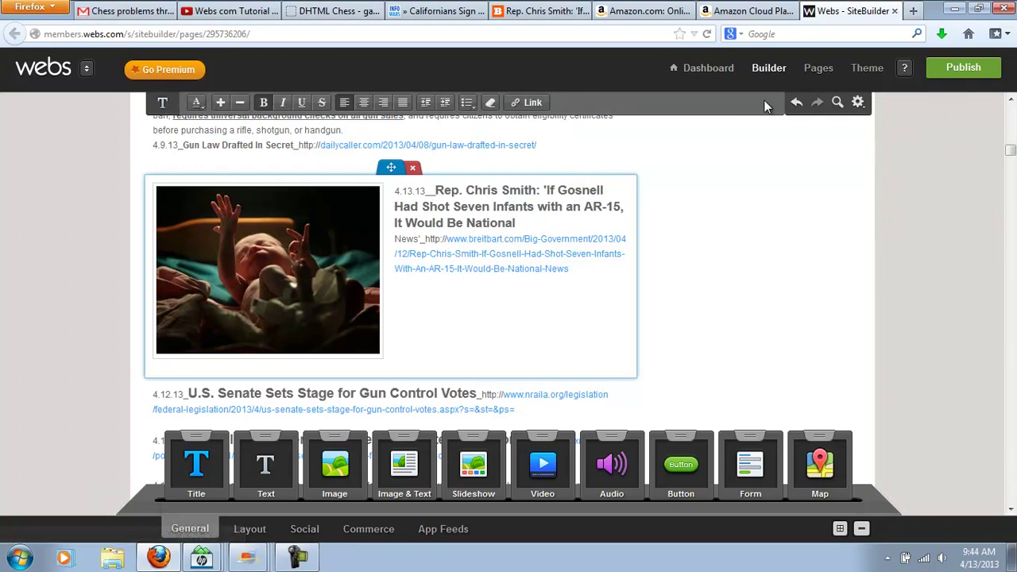
# Finish editing the news block and scroll back to the top of the homepage
pyautogui.click(945, 230)
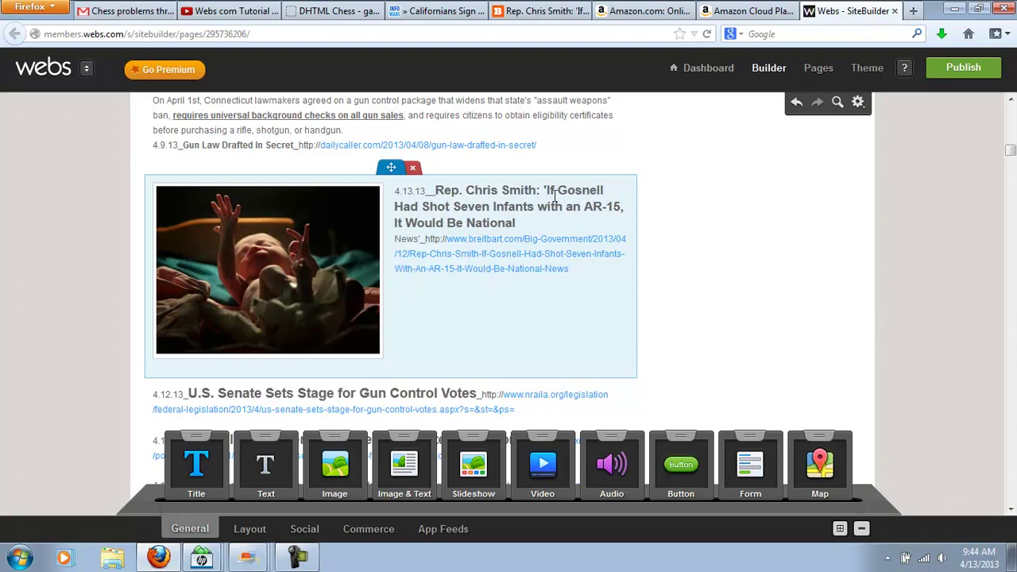
pyautogui.scroll(15, 556, 198)
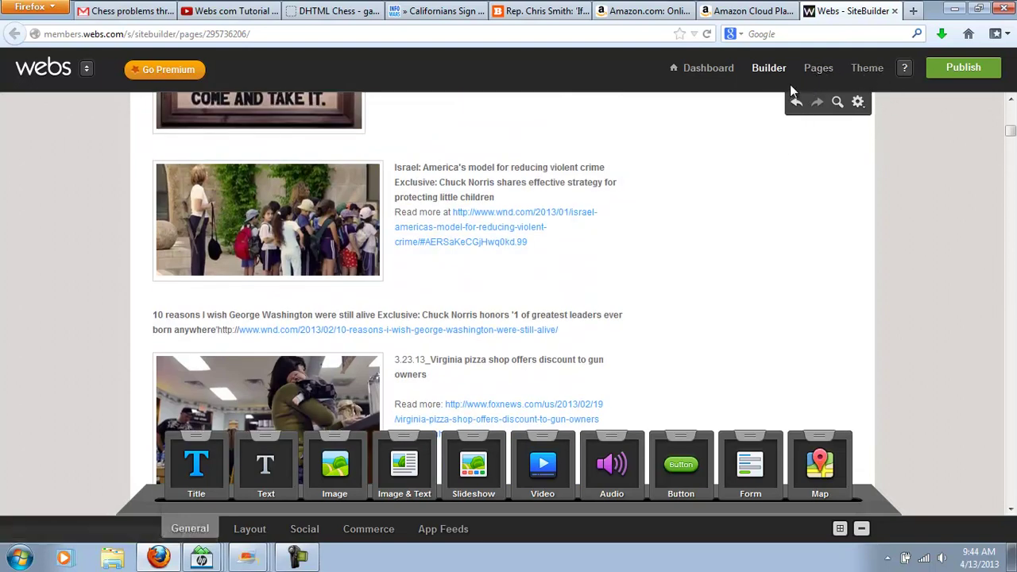
pyautogui.scroll(5, 794, 95)
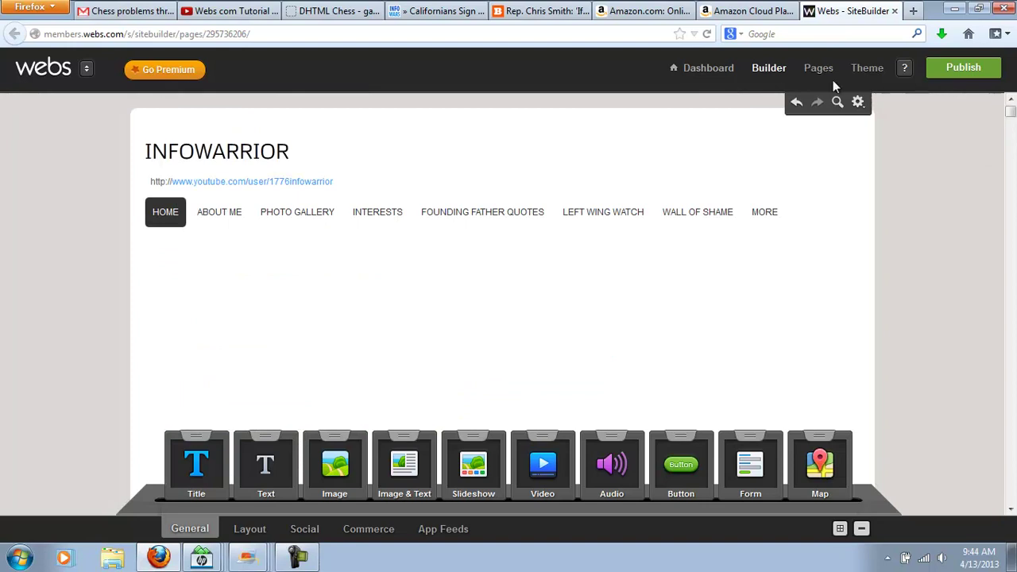
# Drag the Interests page above Photo Gallery in My Pages, right after About Me
pyautogui.click(814, 69)
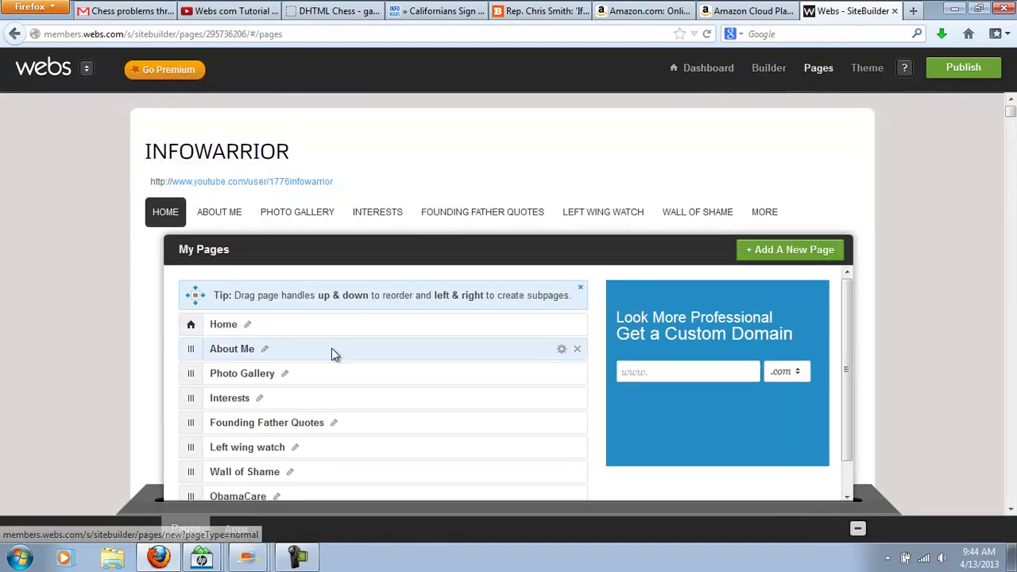
pyautogui.scroll(-1, 397, 401)
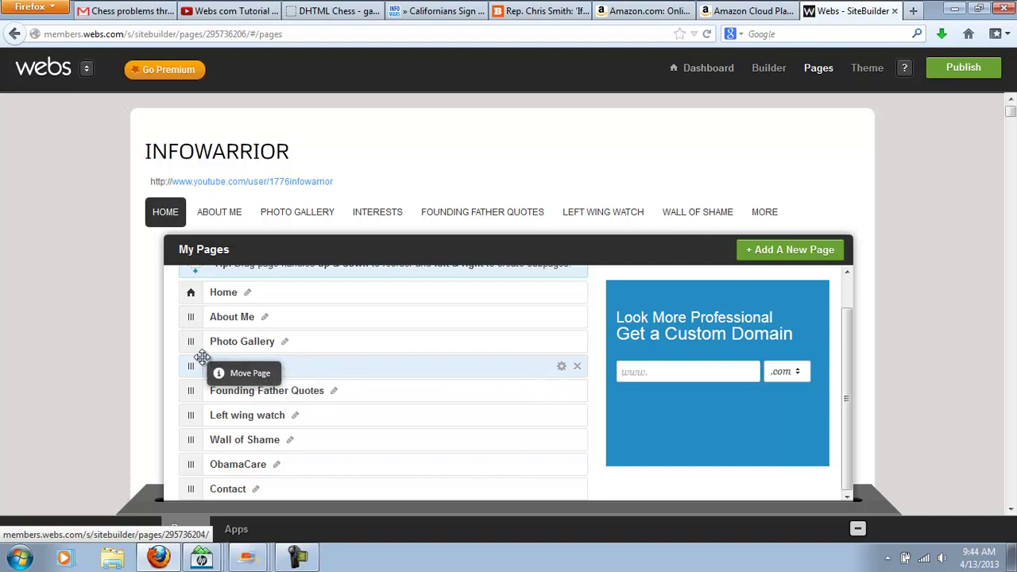
pyautogui.moveTo(193, 363)
pyautogui.mouseDown()
pyautogui.moveTo(411, 215)
pyautogui.moveTo(429, 216)
pyautogui.moveTo(377, 223)
pyautogui.moveTo(193, 347)
pyautogui.moveTo(205, 406)
pyautogui.moveTo(211, 372)
pyautogui.moveTo(223, 435)
pyautogui.moveTo(204, 359)
pyautogui.moveTo(229, 369)
pyautogui.moveTo(212, 357)
pyautogui.moveTo(193, 360)
pyautogui.mouseUp()
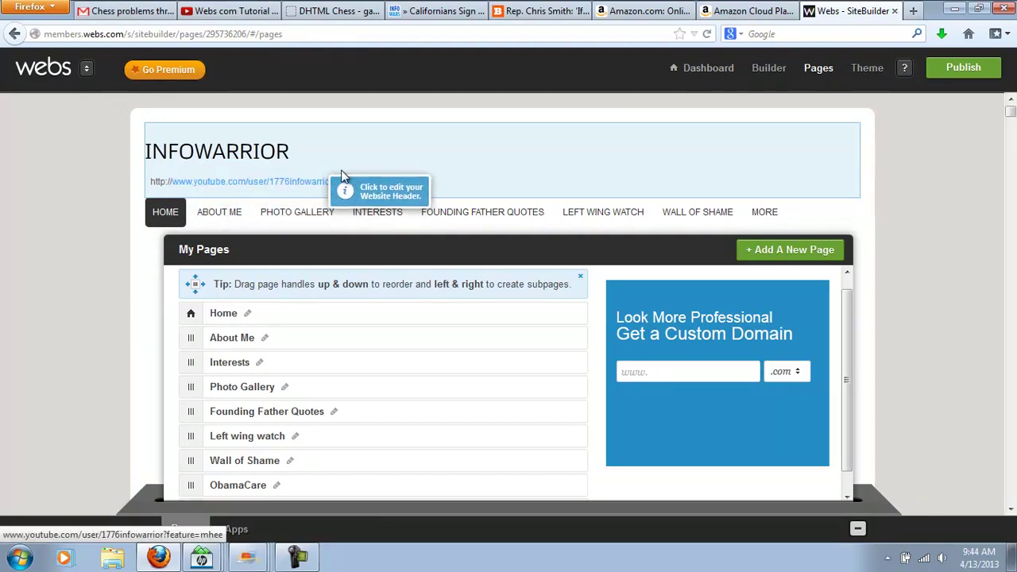
# Close My Pages via Builder so the homepage editor and navigation bar show again
pyautogui.click(430, 153)
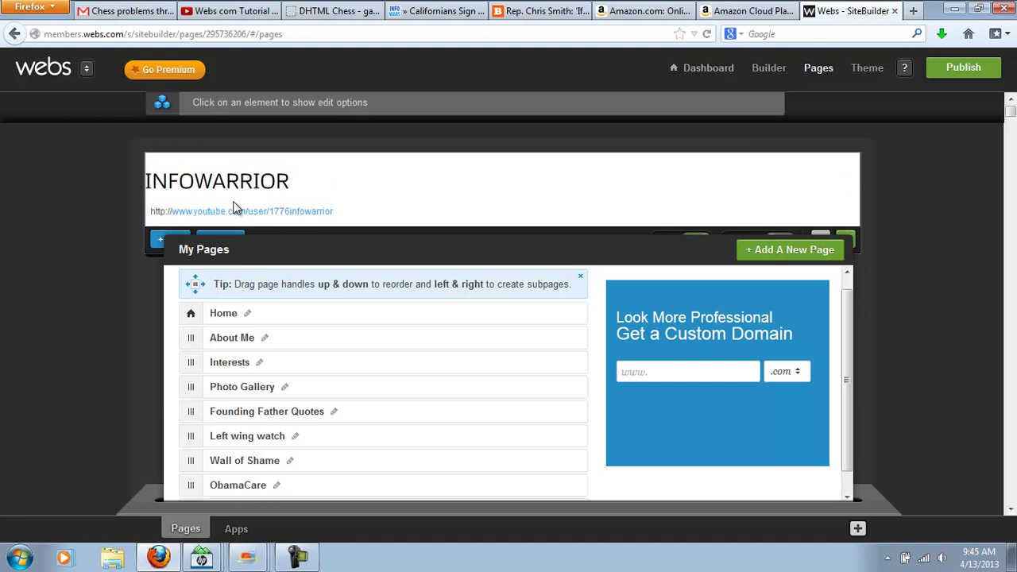
pyautogui.moveTo(288, 211)
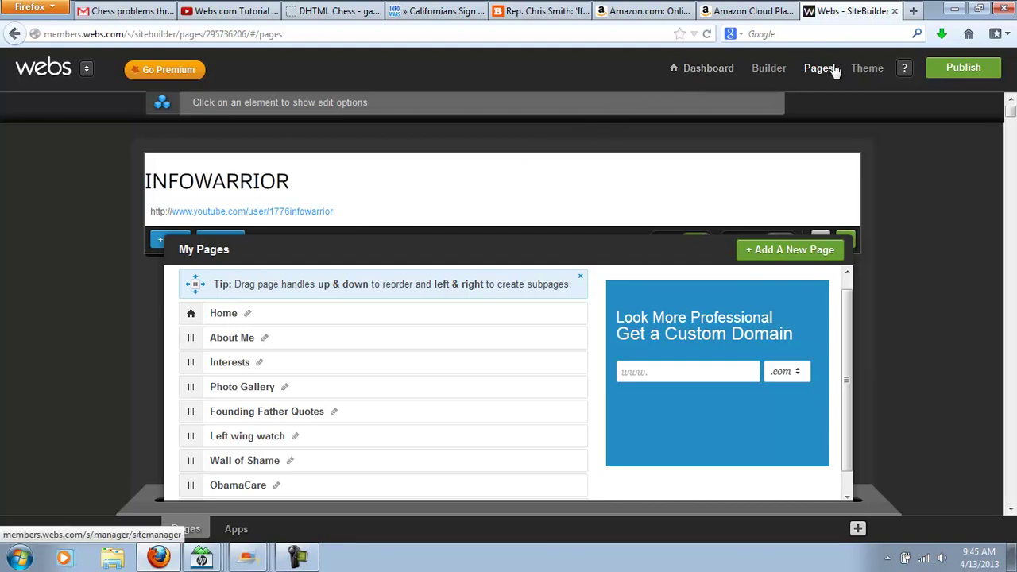
pyautogui.click(767, 72)
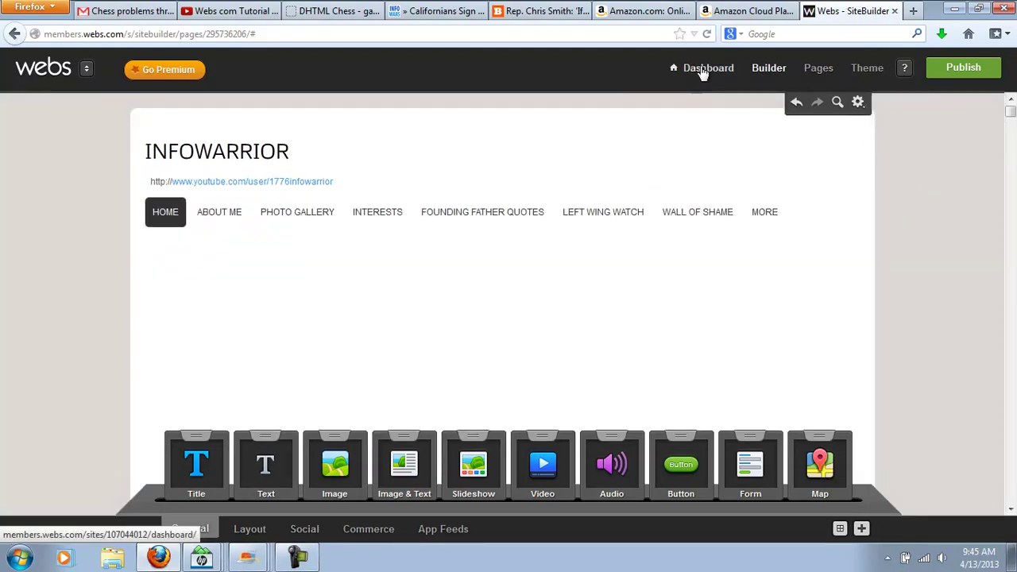
# Open the INFOWARRIOR Dashboard and view its Successful Website Checklist (Get Started at 66)
pyautogui.click(703, 71)
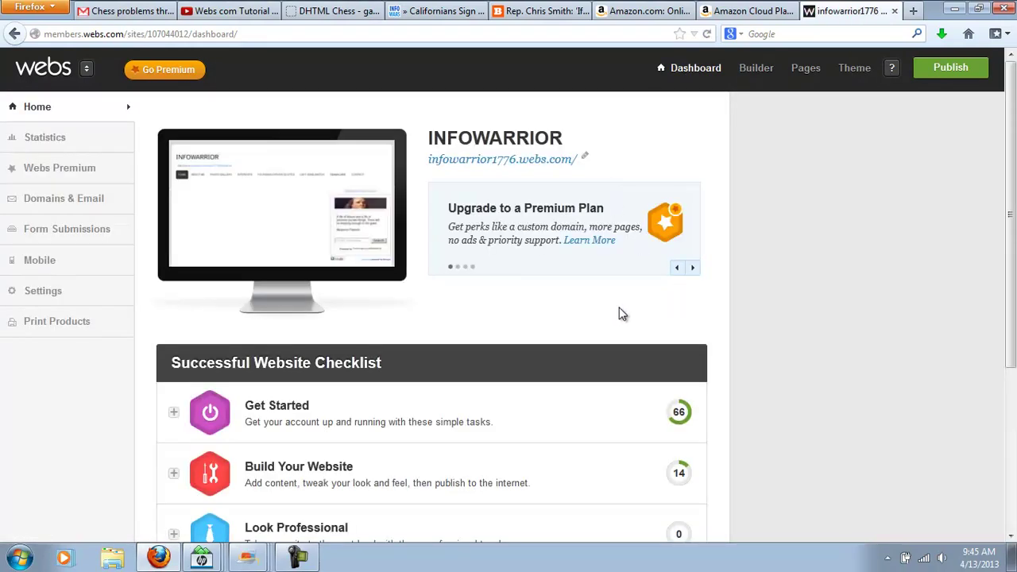
pyautogui.scroll(-5, 800, 351)
pyautogui.scroll(5, 790, 345)
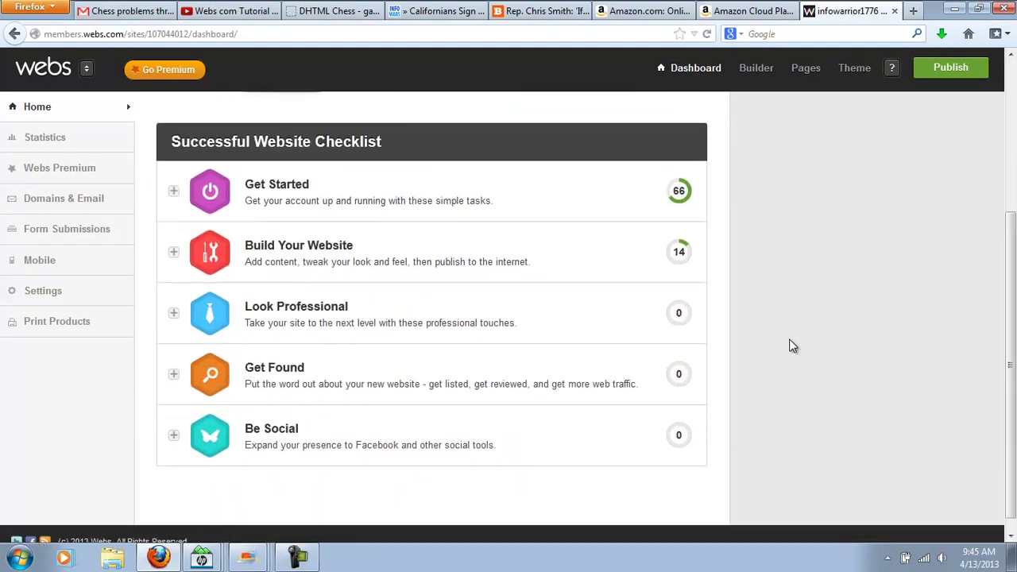